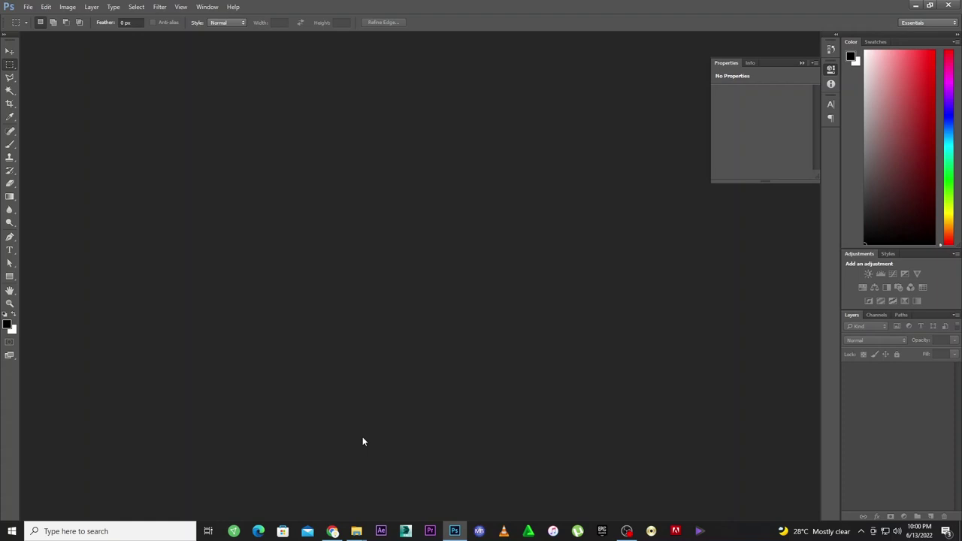
Step: Preview the assassins_creed_origins_aya_4k_8k-3840x2160 image from the 4K IMAGES folder
left_click(357, 532)
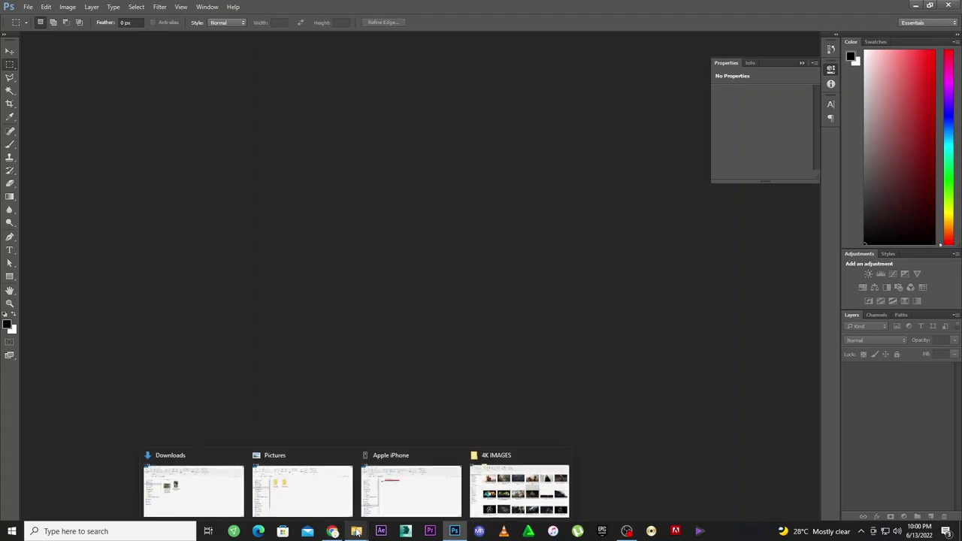
left_click(492, 482)
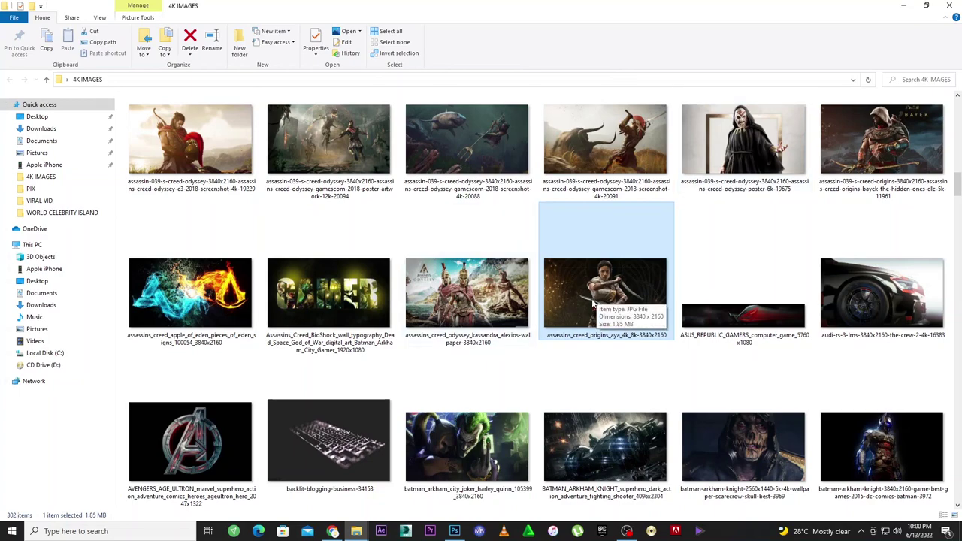
double_click(617, 294)
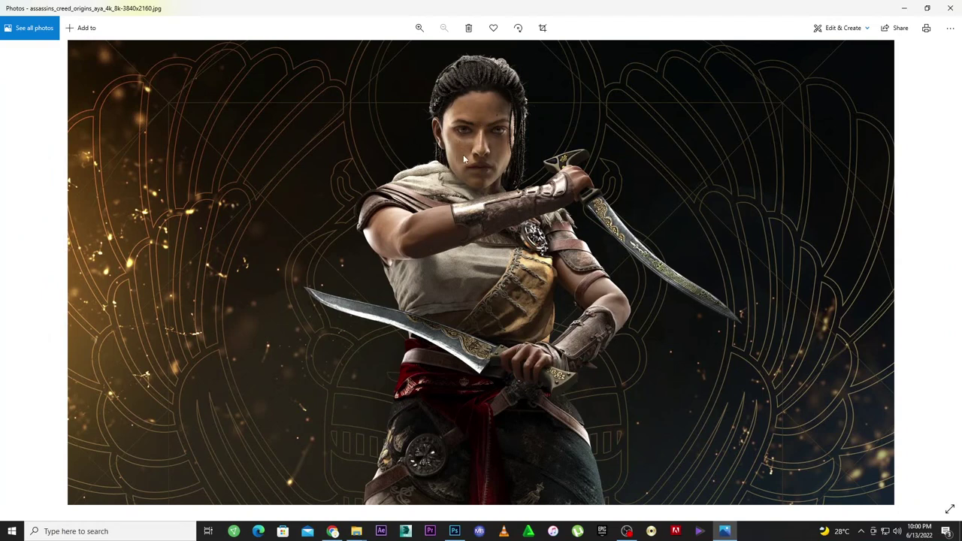
left_click(948, 9)
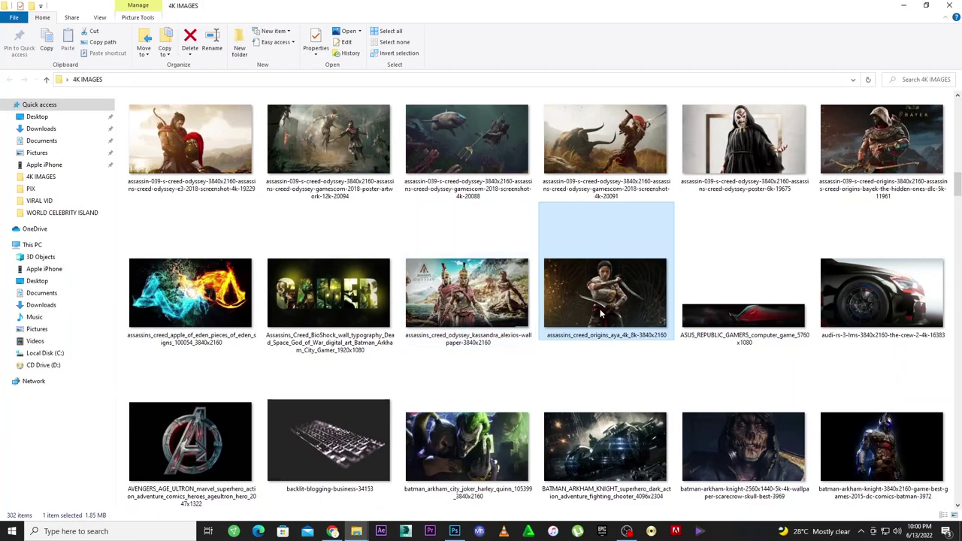
Step: Switch to Photoshop and create a new document named 5IN1 PANELWALL ART, 50 inches wide and 30 inches high
left_click(454, 532)
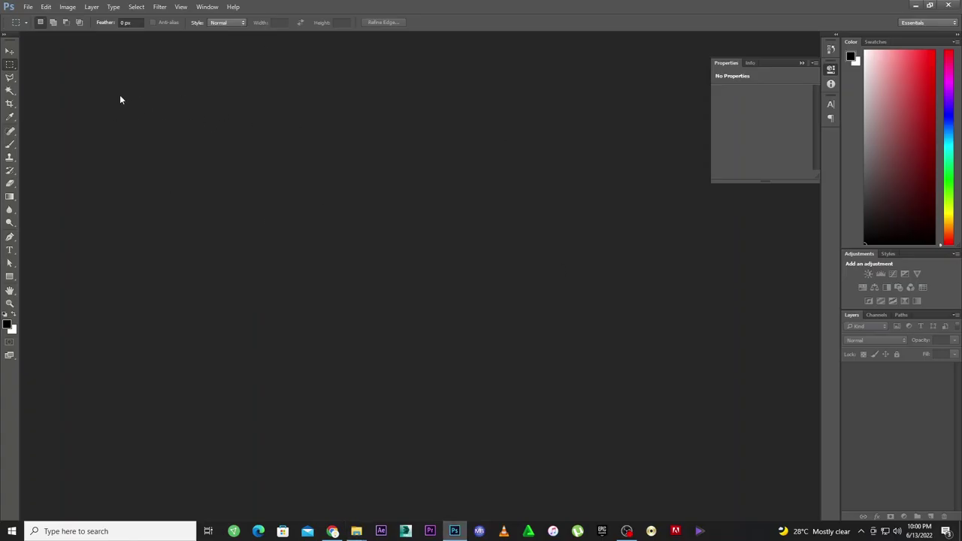
left_click(28, 7)
left_click(35, 17)
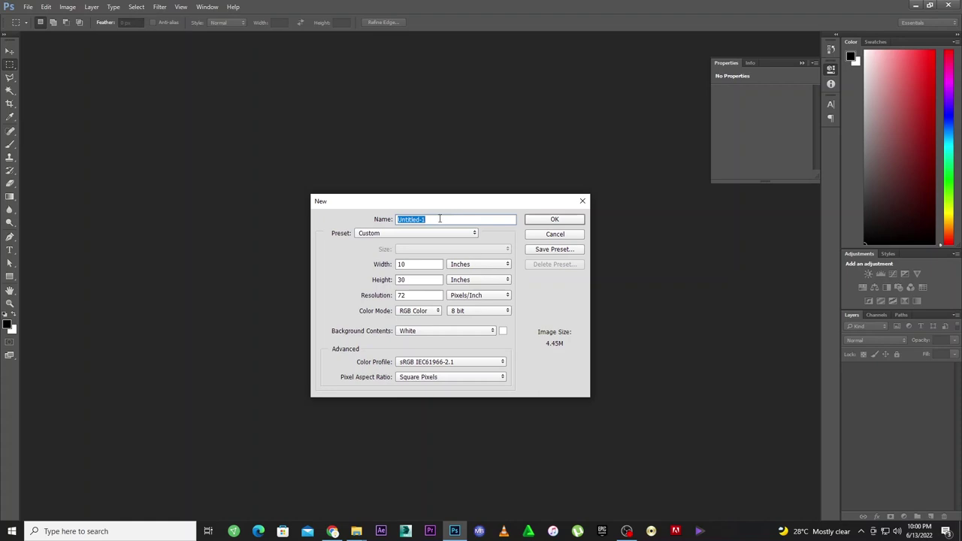
type("5IN1 PANELWALL ART")
double_click(425, 265)
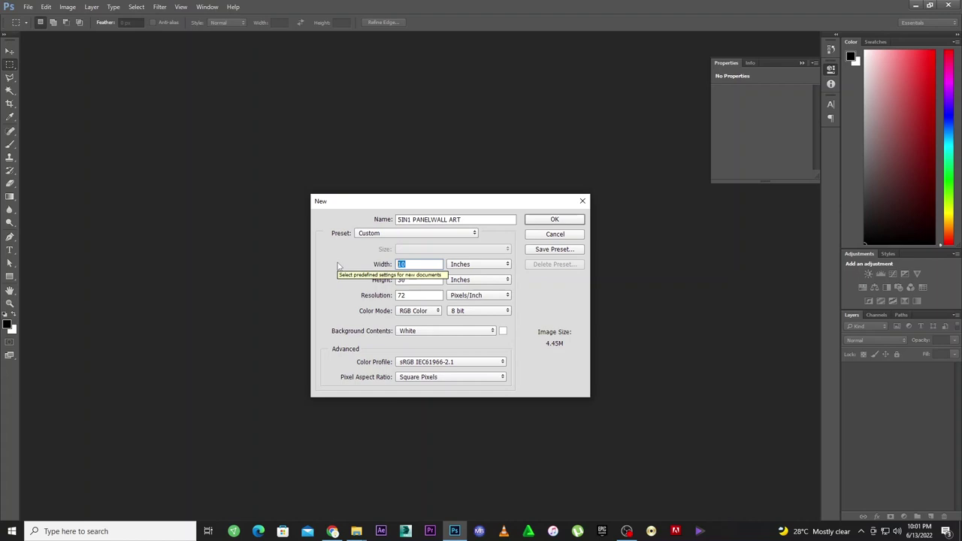
type("5")
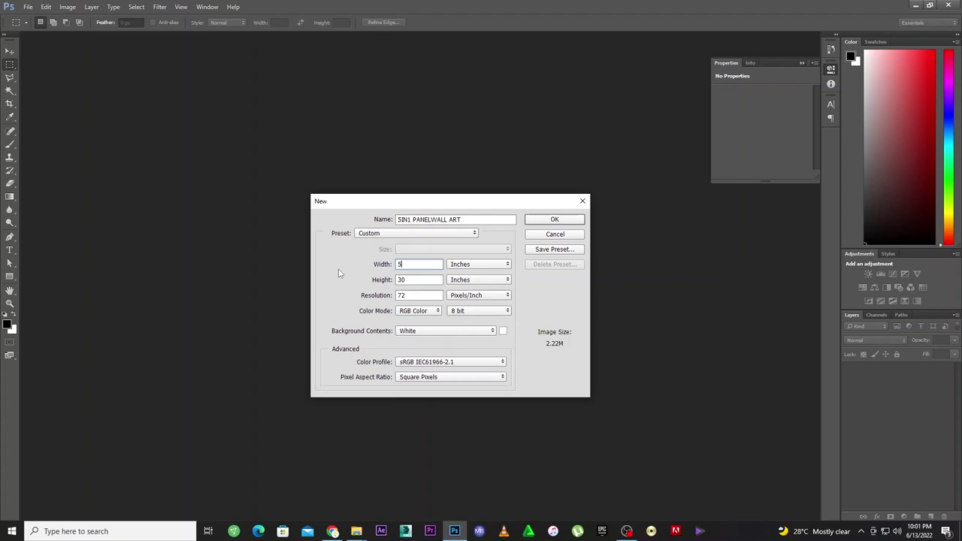
type("0")
left_click(551, 220)
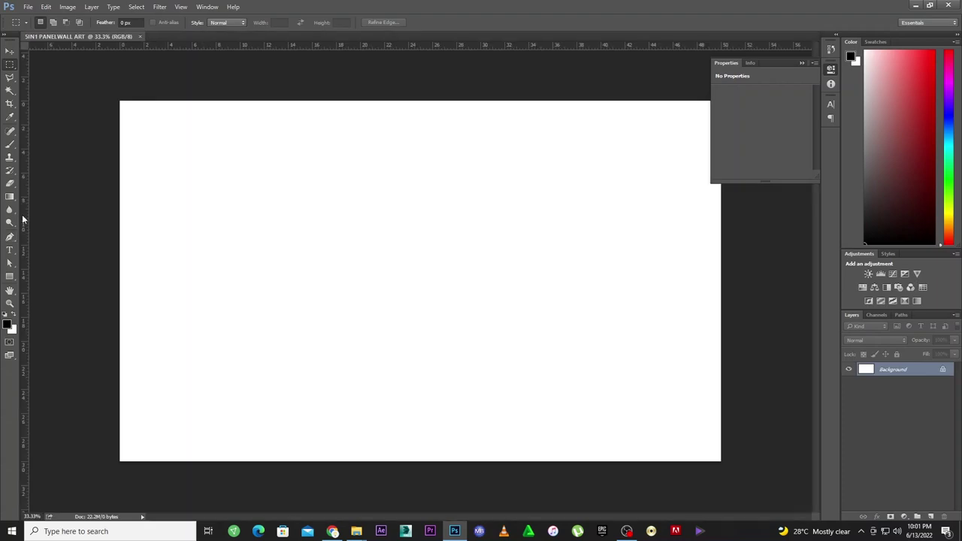
Step: Place guides along all four edges of the 5IN1 PANELWALL ART canvas
left_click(9, 51)
left_click_drag(186, 49, 191, 100)
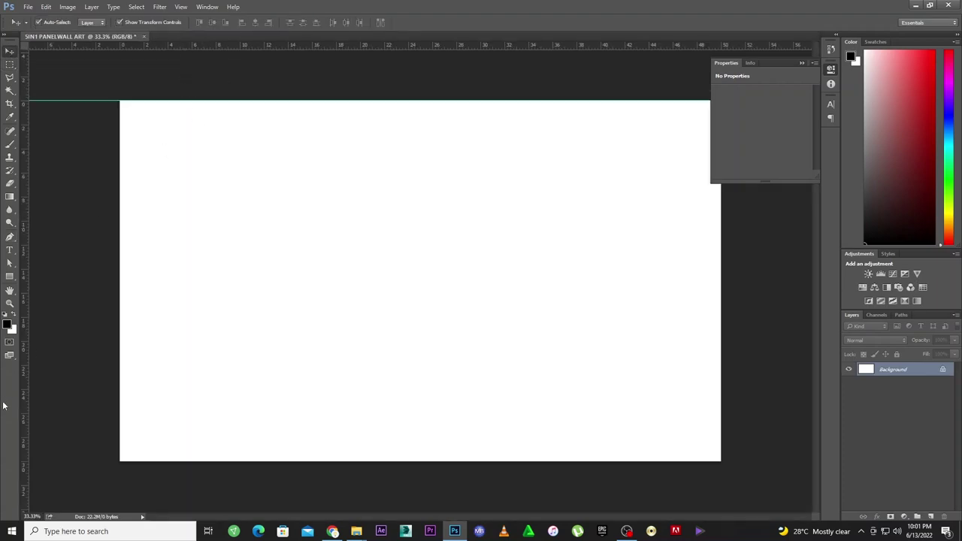
left_click_drag(23, 408, 120, 401)
left_click_drag(24, 377, 720, 366)
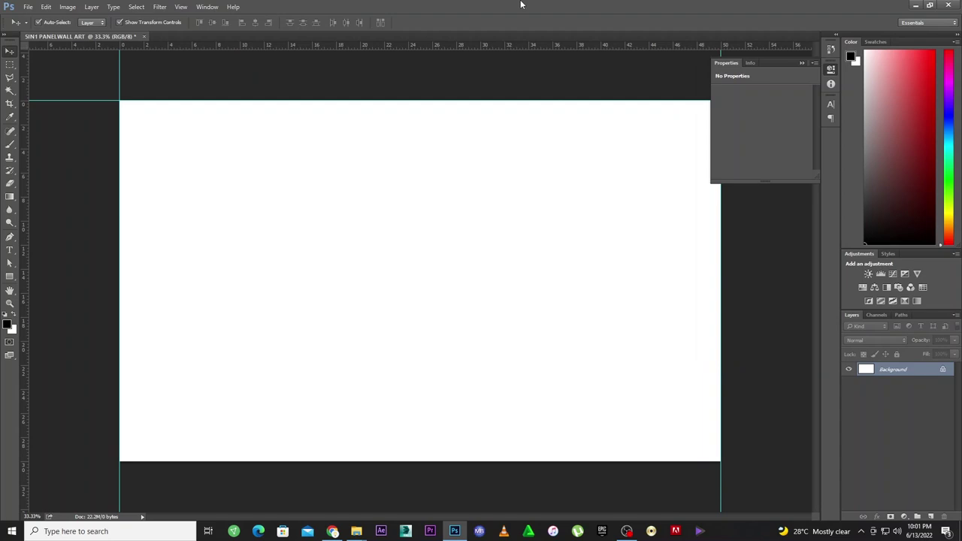
left_click_drag(514, 45, 534, 460)
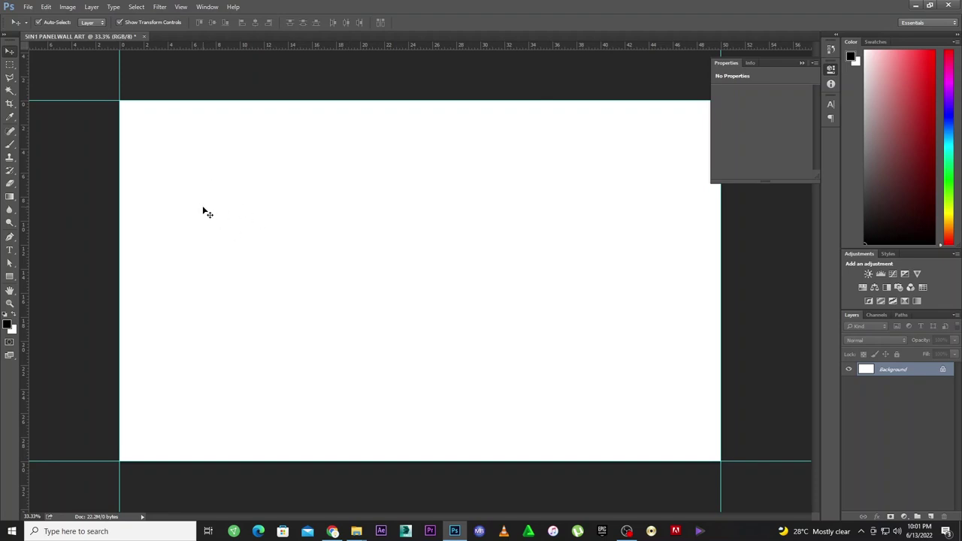
Step: Create another new document, 10 inches wide and 30 inches high at 72 pixels/inch
key("ctrl+n")
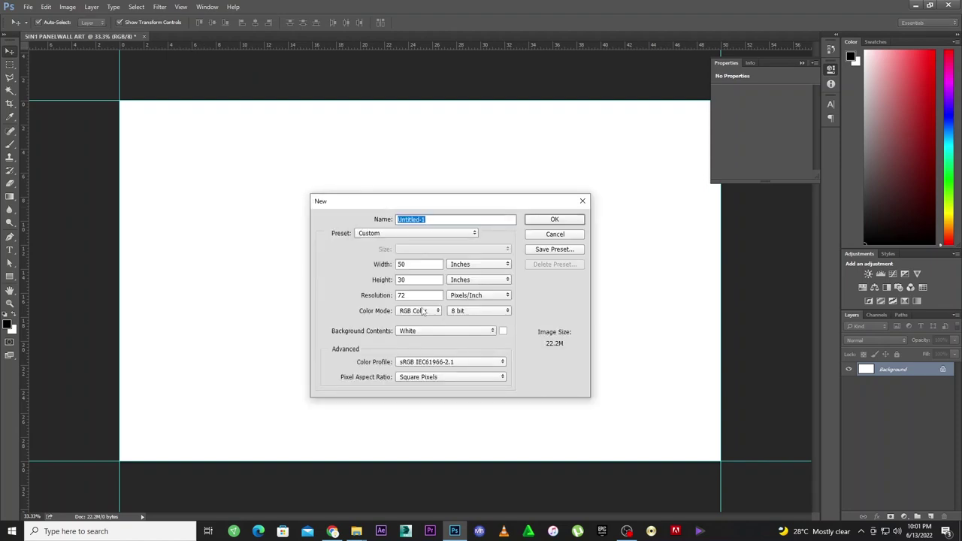
double_click(426, 259)
type("10")
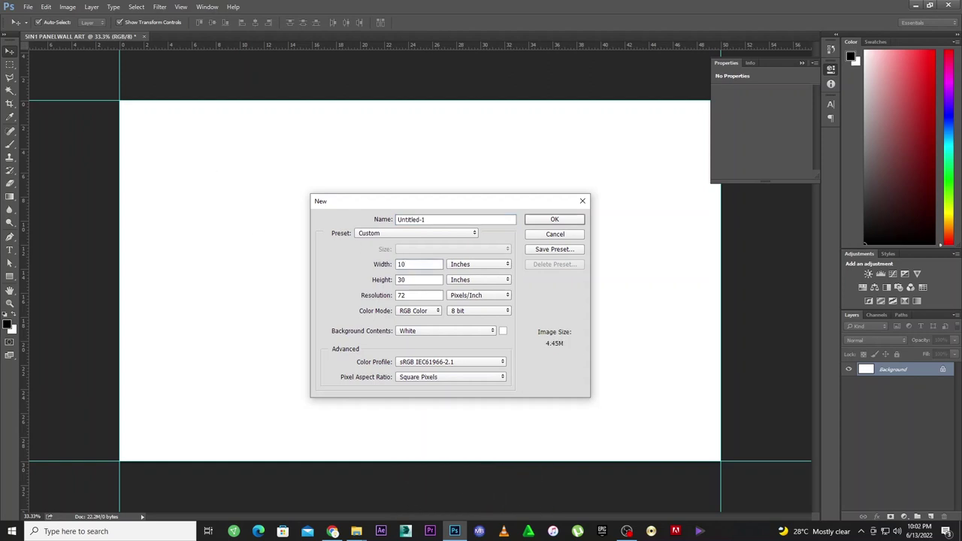
key("Return")
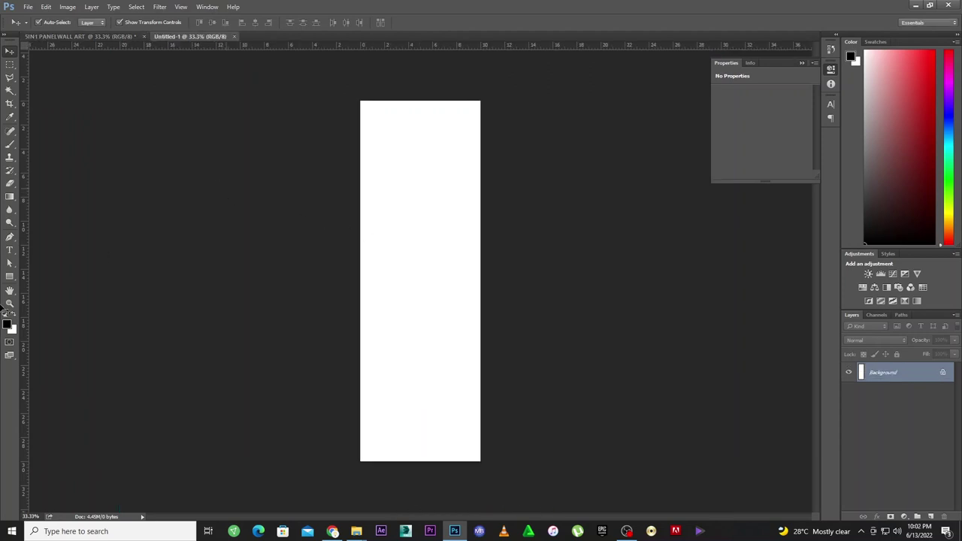
Step: Draw a red rectangle shape over the 10 by 30 inch canvas and resize it to fit the canvas edges exactly
left_click(9, 277)
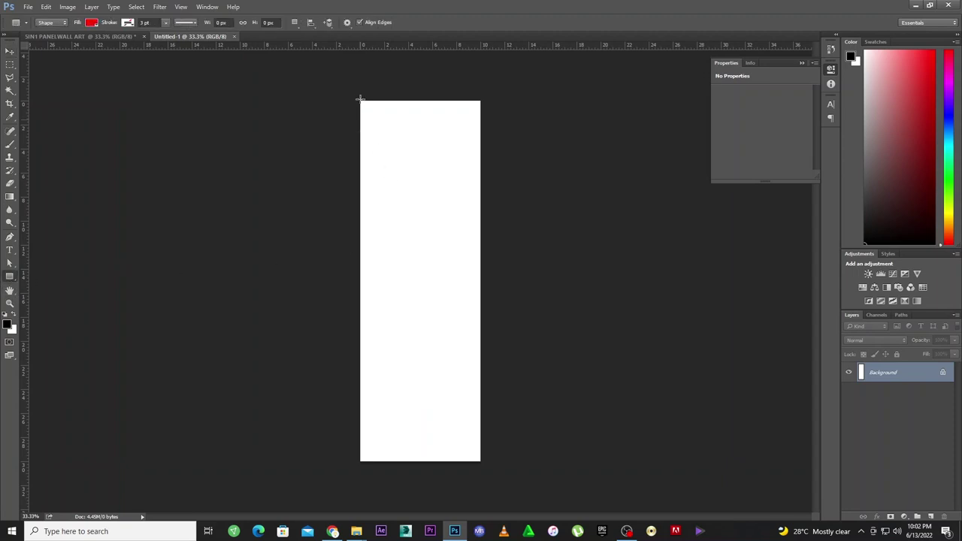
left_click_drag(362, 108, 482, 462)
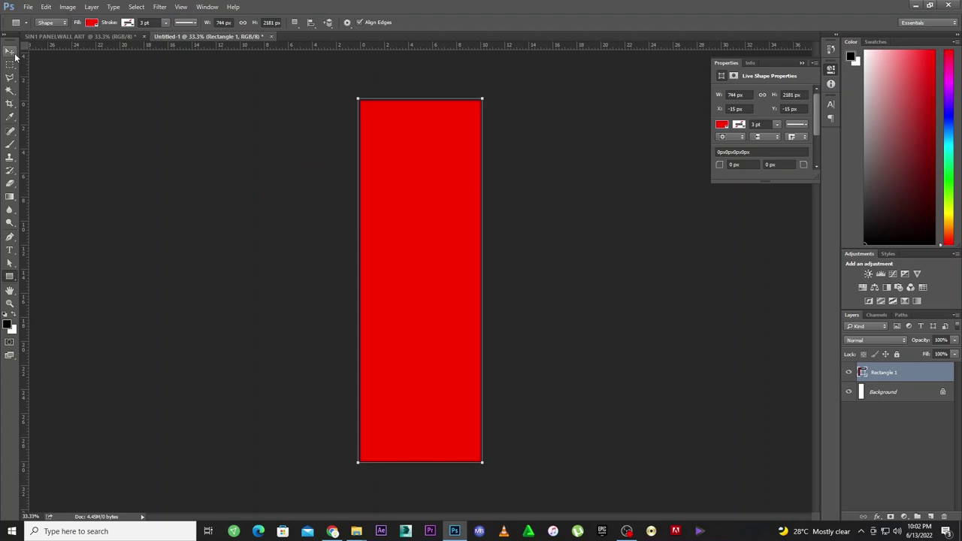
left_click(10, 51)
left_click_drag(357, 97, 361, 101)
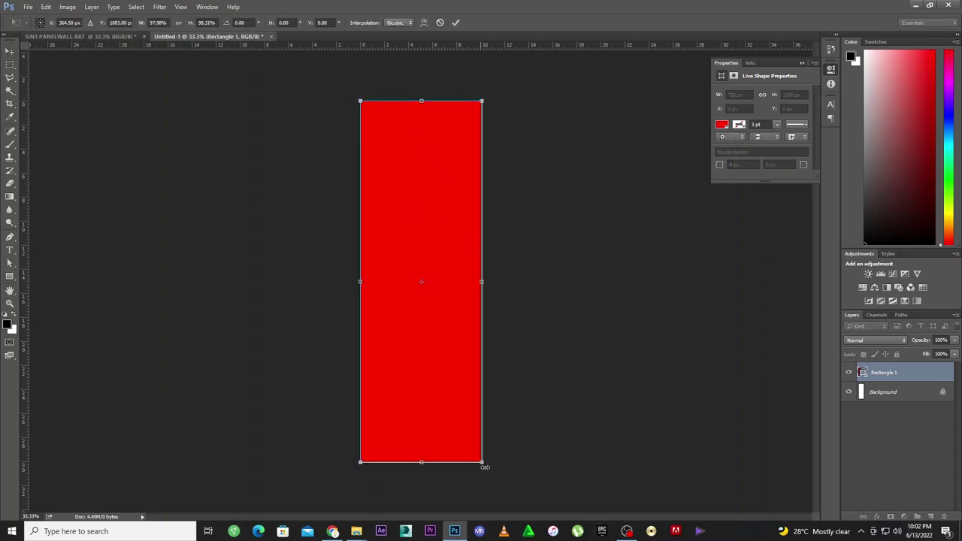
mouse_move(482, 462)
left_mouse_down()
mouse_move(476, 445)
mouse_move(482, 461)
left_mouse_up()
left_click(455, 22)
left_click(616, 154)
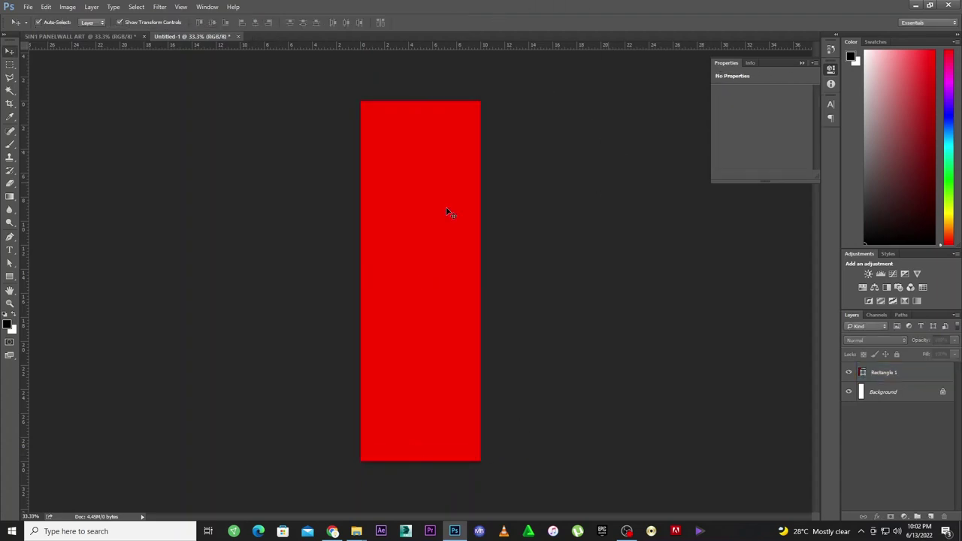
Step: Copy the red rectangle into the 5IN1 PANELWALL ART document, near the middle and aligned between the upper and lower guides
key("ctrl+z")
left_click(51, 36)
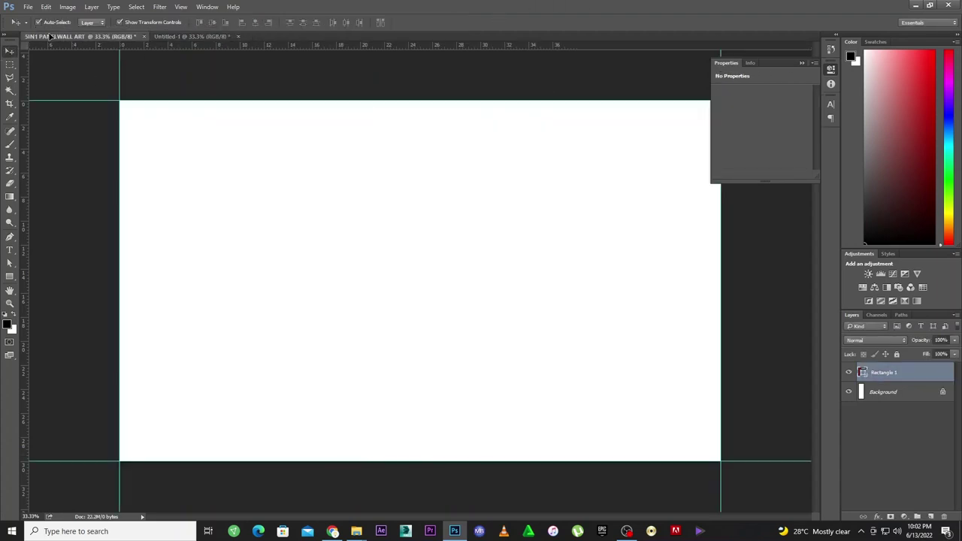
key("ctrl+v")
mouse_move(441, 333)
left_mouse_down()
mouse_move(434, 356)
mouse_move(433, 345)
left_mouse_up()
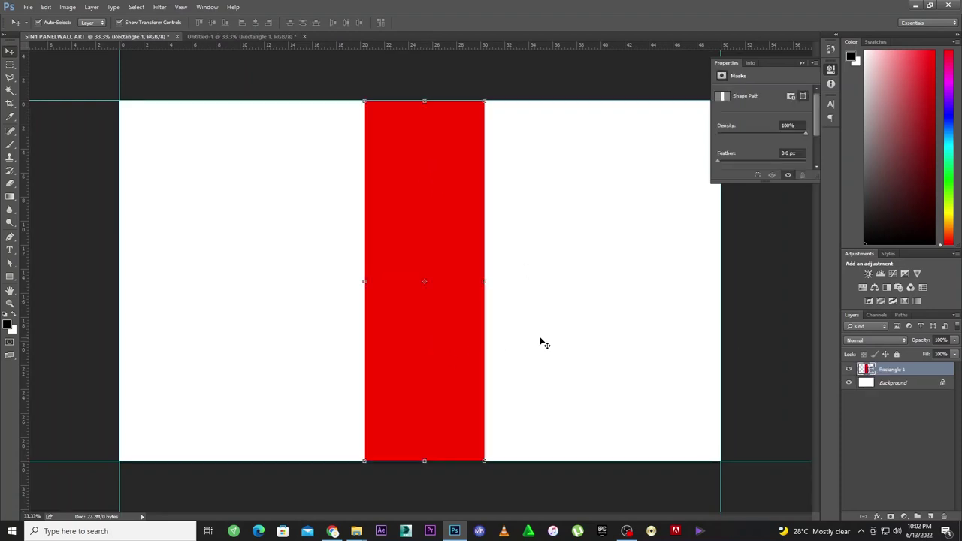
Step: Unlock the background layer, add a vertical guide at 25 inches and center the red rectangle on it
left_click(942, 382)
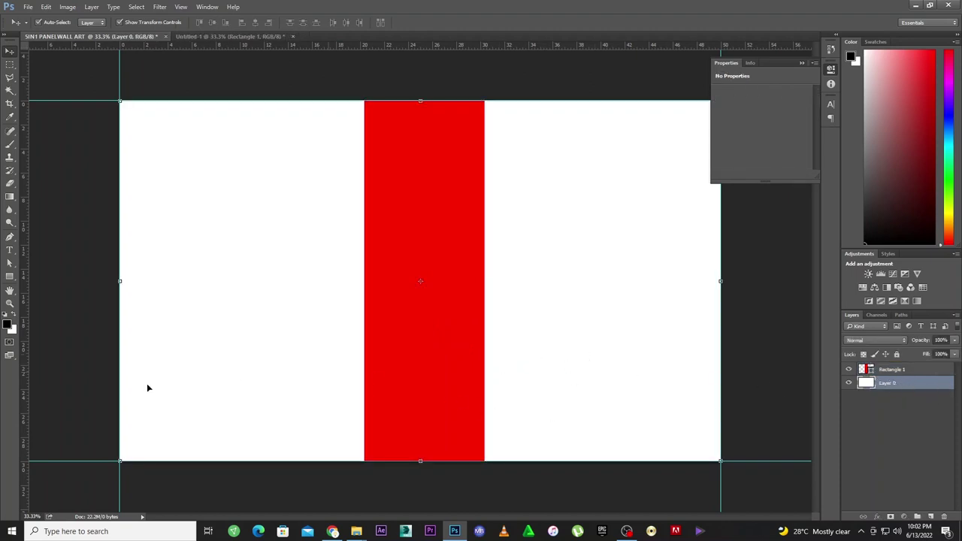
left_click_drag(25, 399, 419, 374)
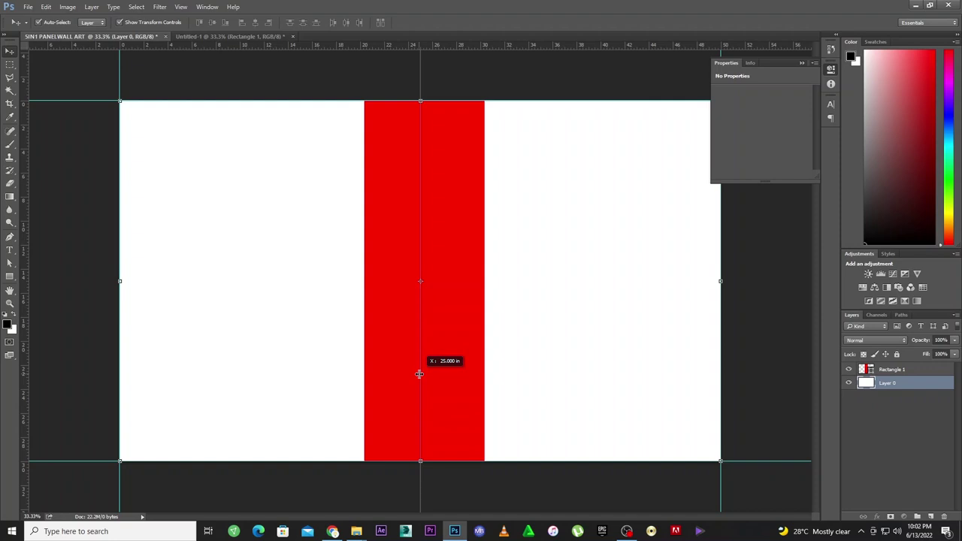
left_click_drag(420, 373, 419, 373)
left_click(449, 326)
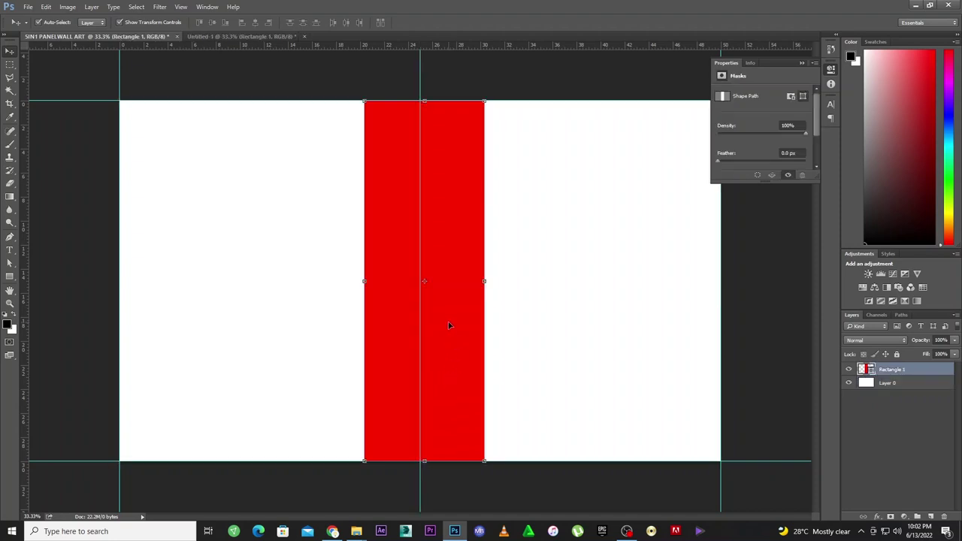
left_click_drag(449, 325, 446, 326)
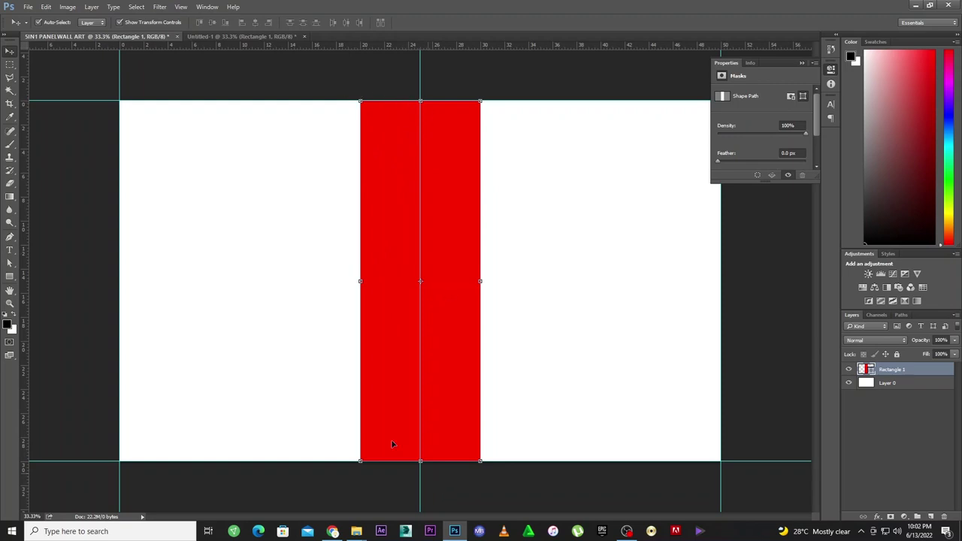
Step: Create a new document 10 inches wide and 24 inches high for the next panel size
left_click(80, 145)
left_click(28, 8)
left_click(30, 15)
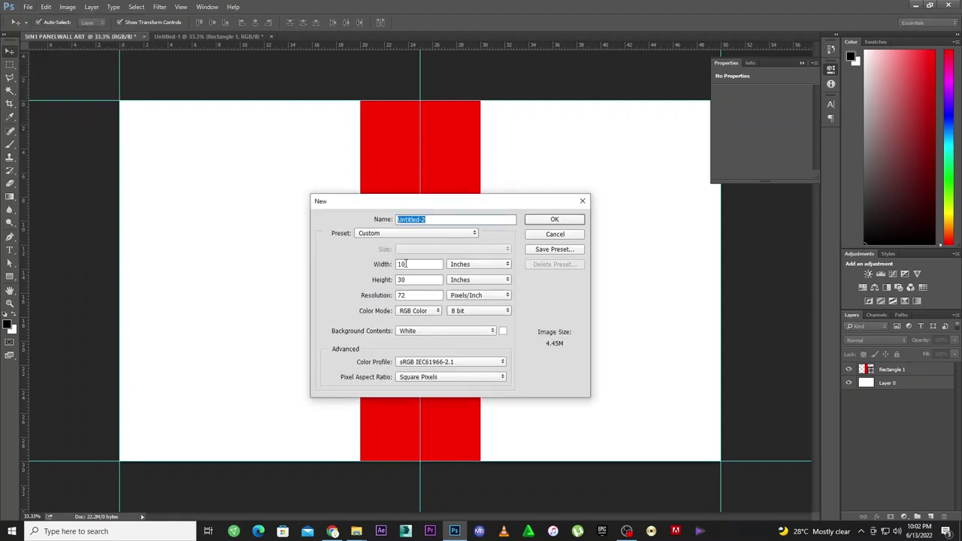
left_click_drag(419, 281, 388, 277)
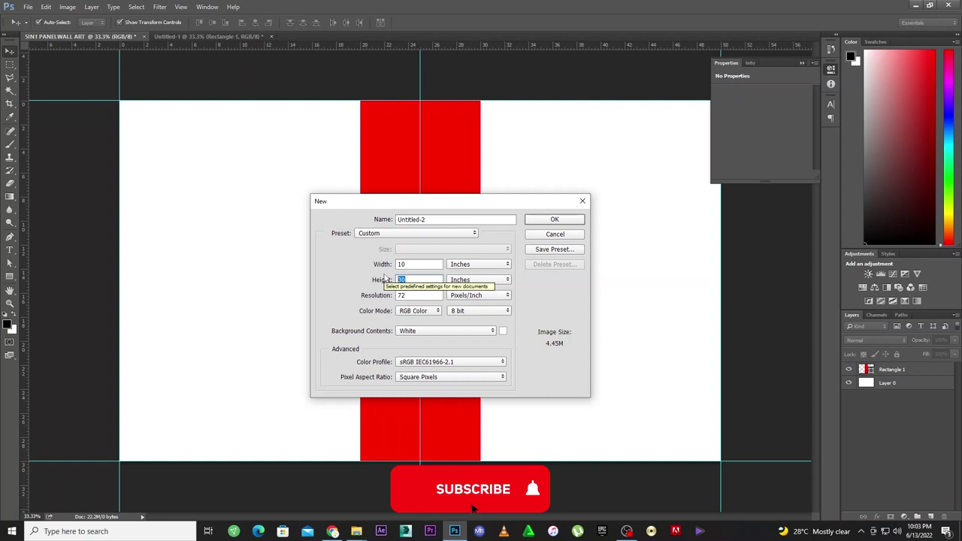
type("24")
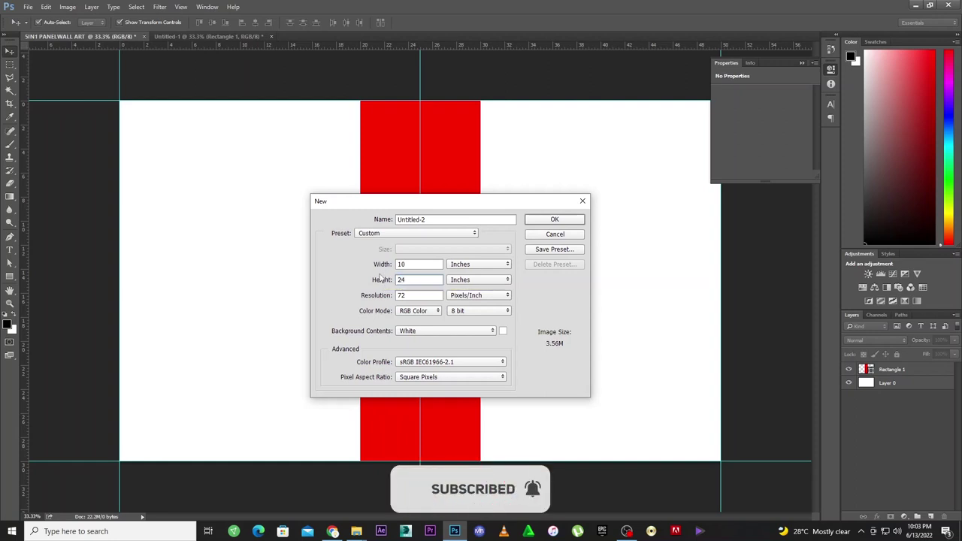
left_click(568, 220)
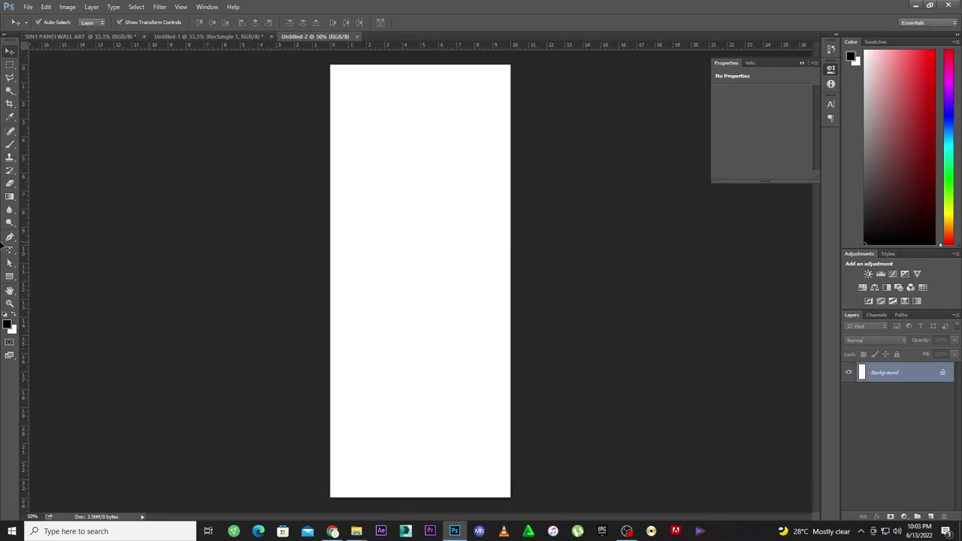
Step: Draw a red rectangle shape on the 10 by 24 inch canvas and stretch it to cover the canvas at 720 by 1728 px
left_click(10, 275)
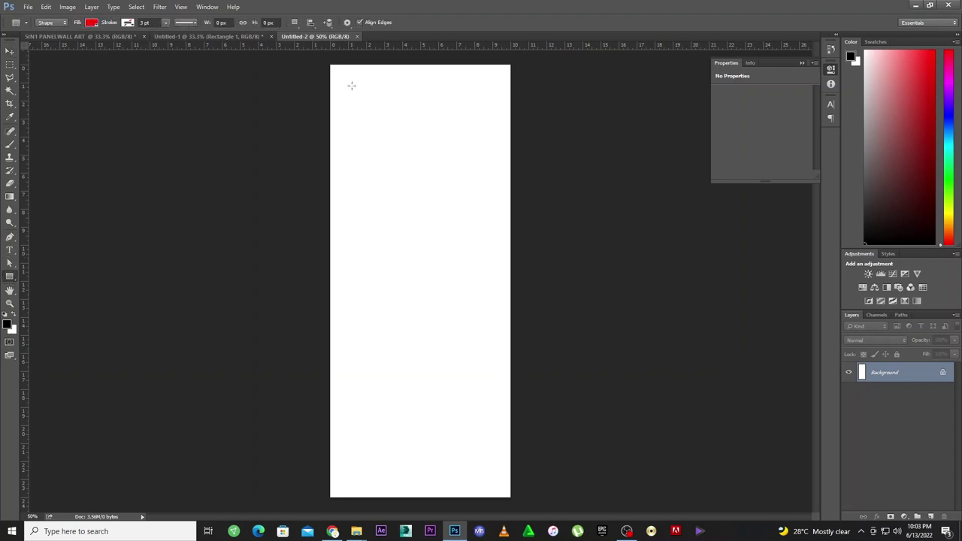
left_click_drag(333, 72, 508, 495)
left_click(9, 50)
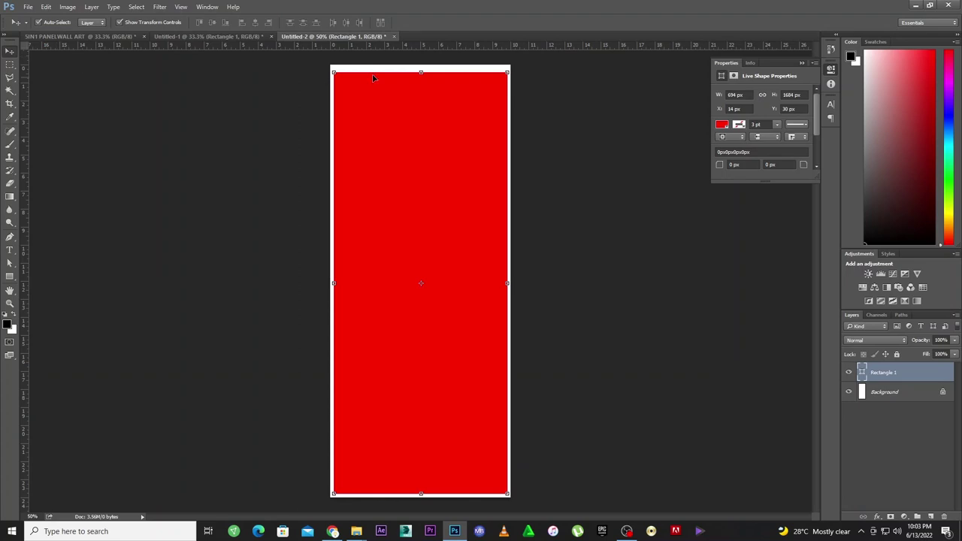
left_click_drag(334, 73, 329, 65)
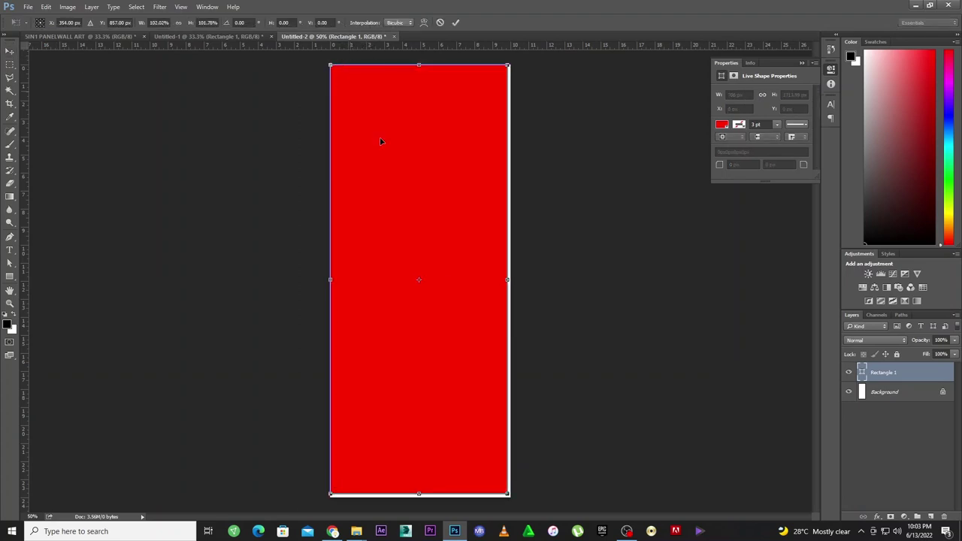
left_click_drag(508, 494, 511, 498)
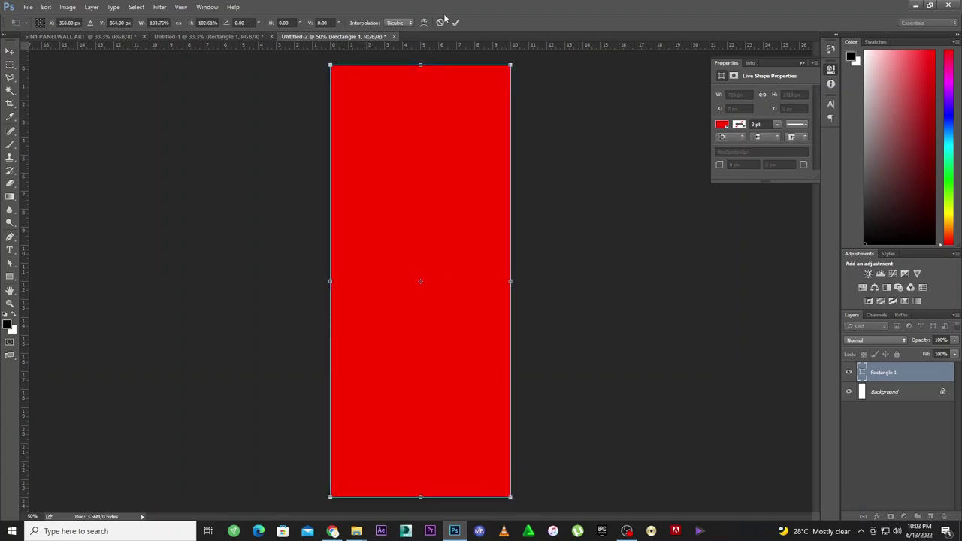
left_click(456, 21)
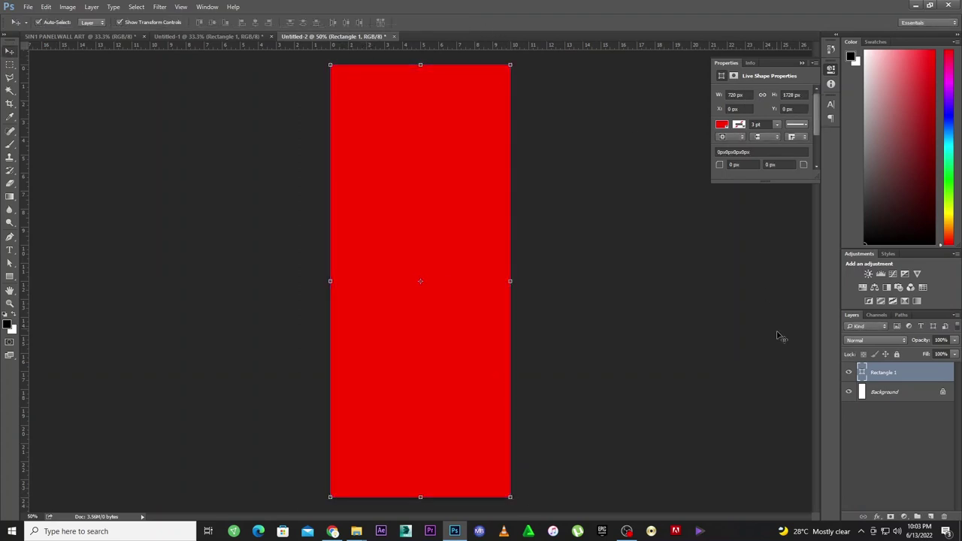
Step: Recolor the 24-inch-high rectangle dark green and copy it into the 5IN1 PANELWALL ART document, left of the red panel
double_click(862, 374)
left_click_drag(655, 376, 641, 418)
left_click(645, 415)
left_click(744, 315)
key("v")
left_click_drag(460, 180, 286, 208)
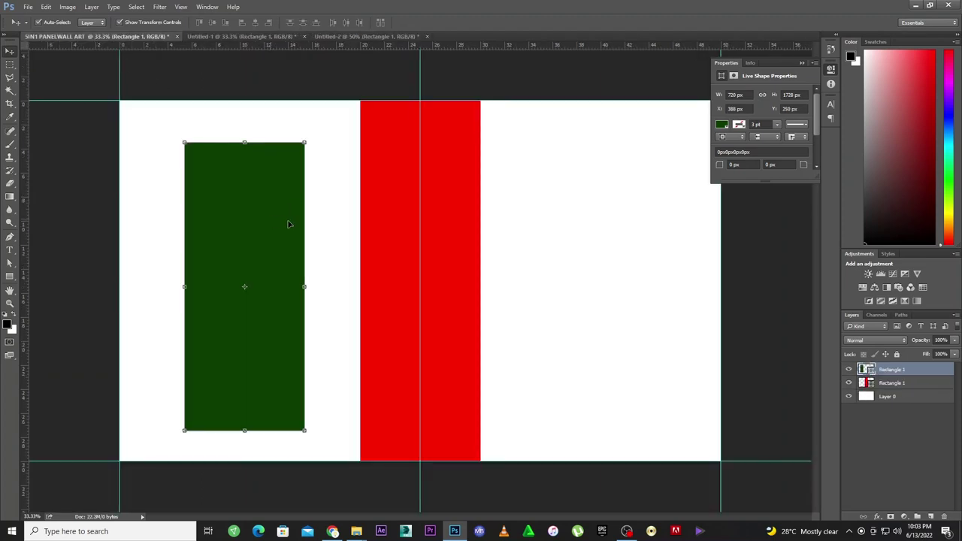
Step: Add a horizontal guide through the canvas middle at 15 inches, using the selected background layer's center as reference
left_click(902, 400)
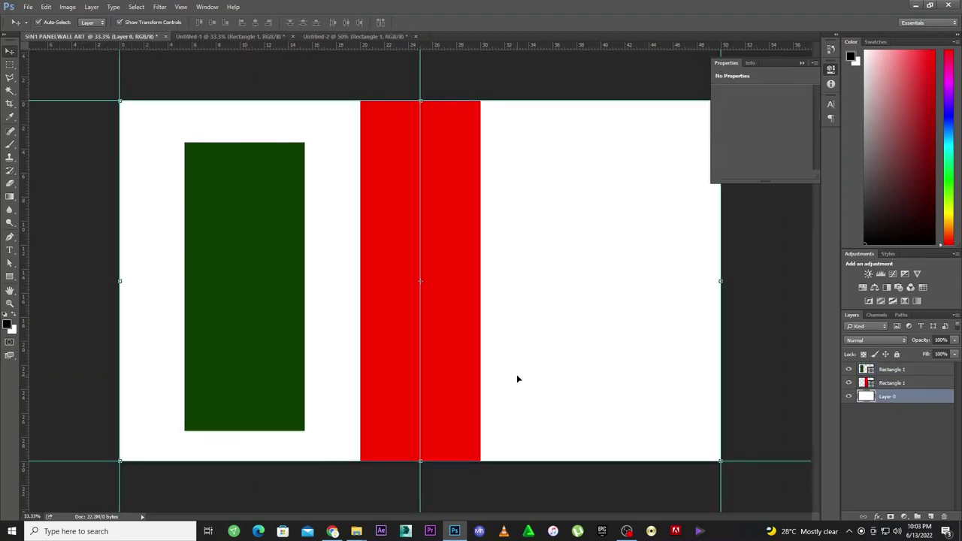
scroll(422, 286, "up", 10)
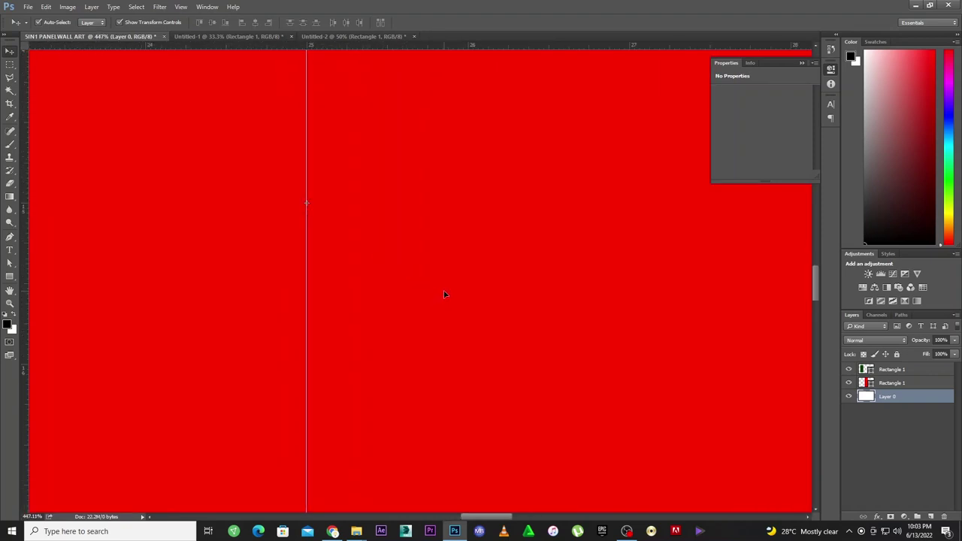
scroll(445, 294, "down", 10)
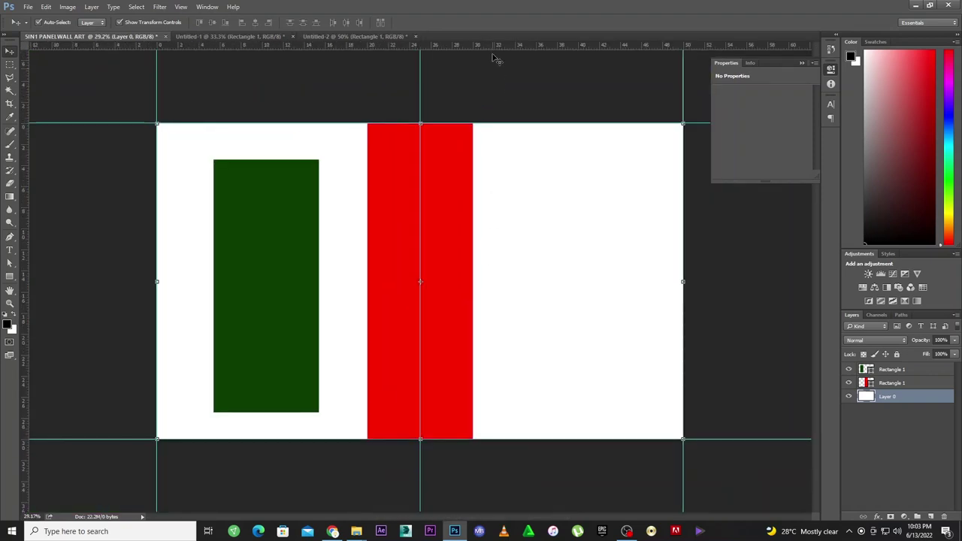
left_click_drag(493, 52, 497, 283)
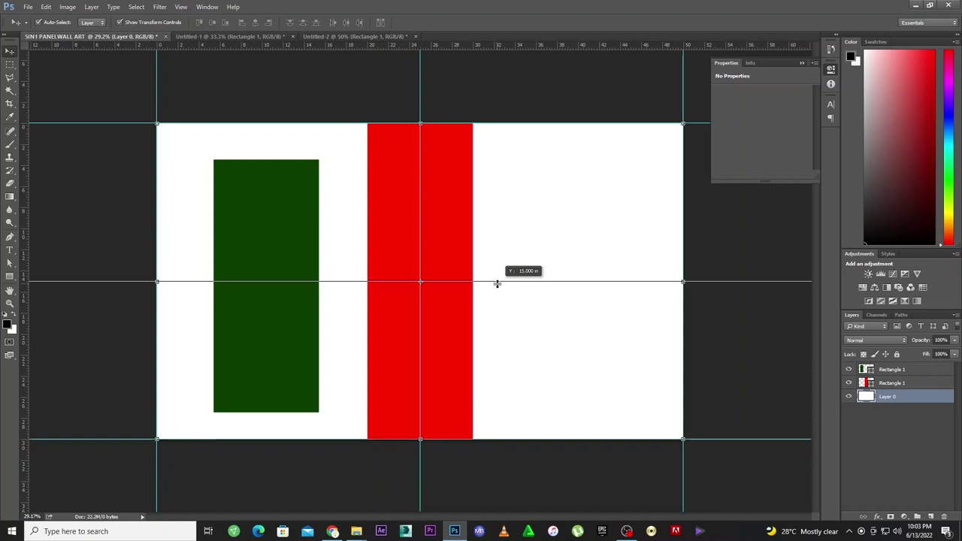
left_click_drag(497, 283, 496, 282)
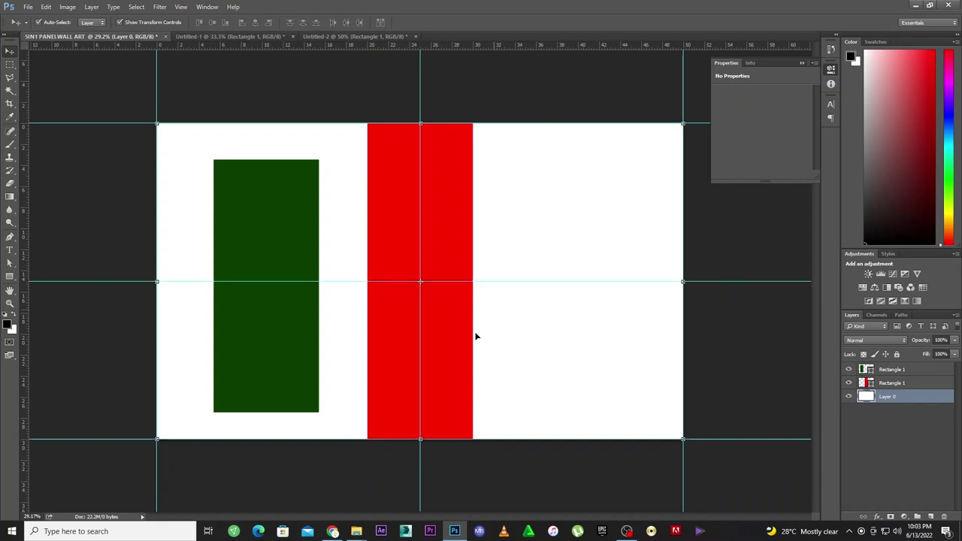
Step: Align the green panel to the red panel's left edge, centered on the horizontal guide, and place a duplicate against the red panel's right edge
left_click_drag(264, 364, 308, 368)
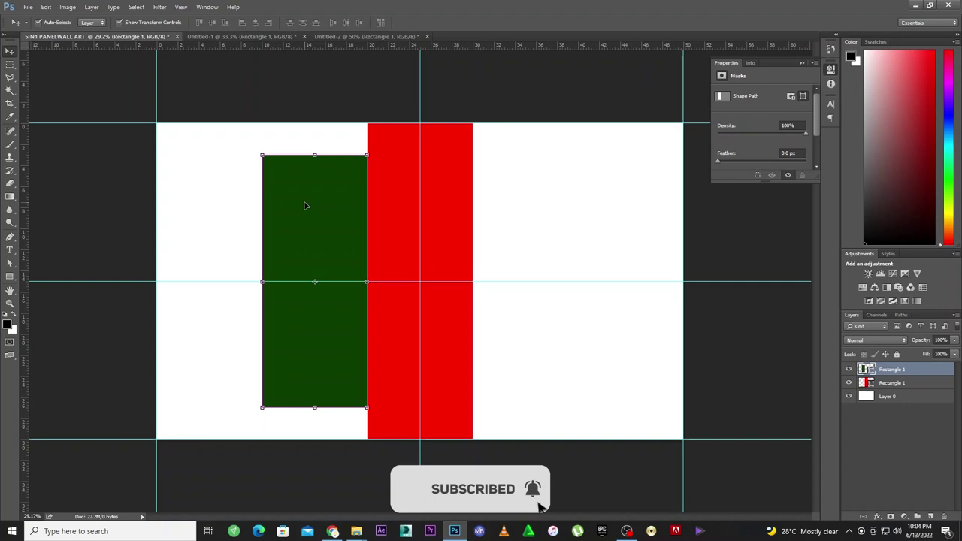
key("ctrl+j")
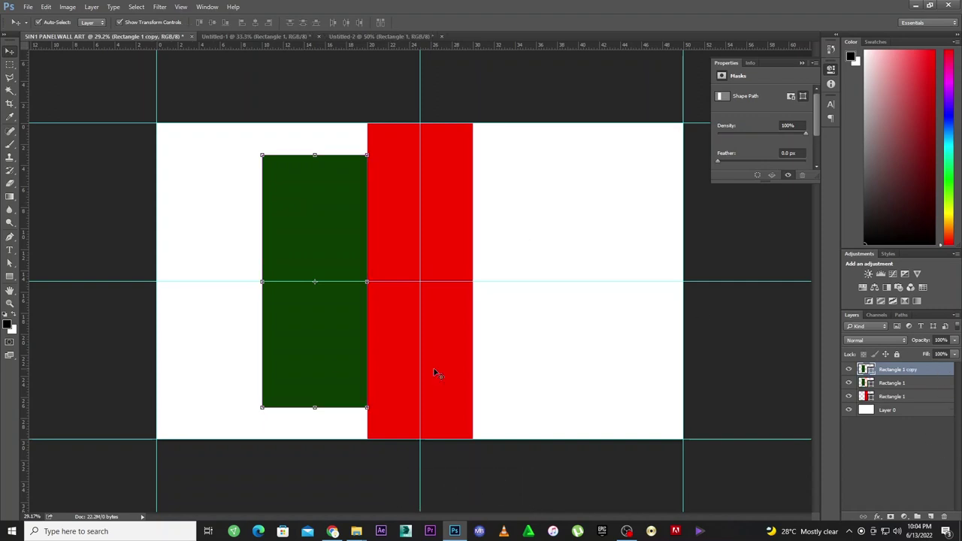
left_click_drag(327, 253, 536, 244)
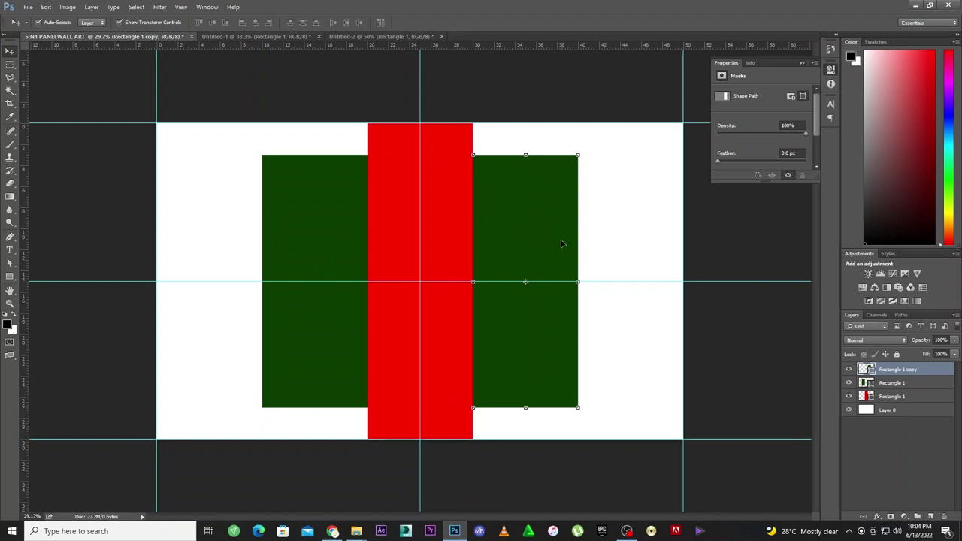
Step: Create a new document 10 inches wide and 18 inches high for the outer panel size
left_click(379, 36)
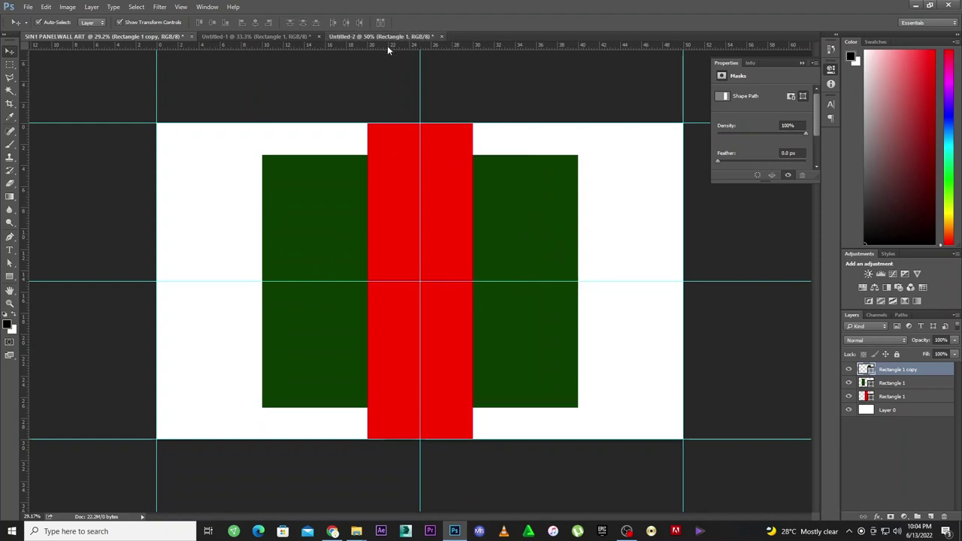
left_click(28, 6)
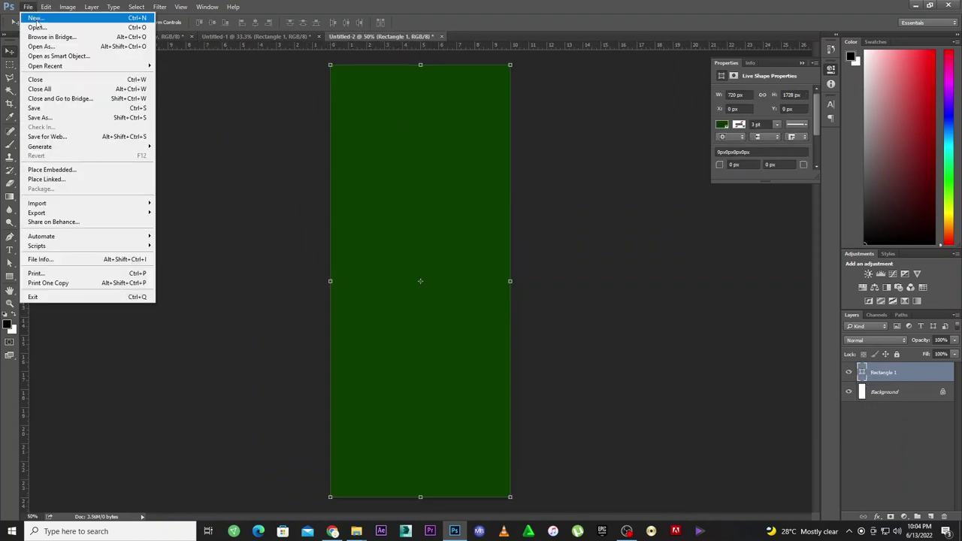
left_click(682, 244)
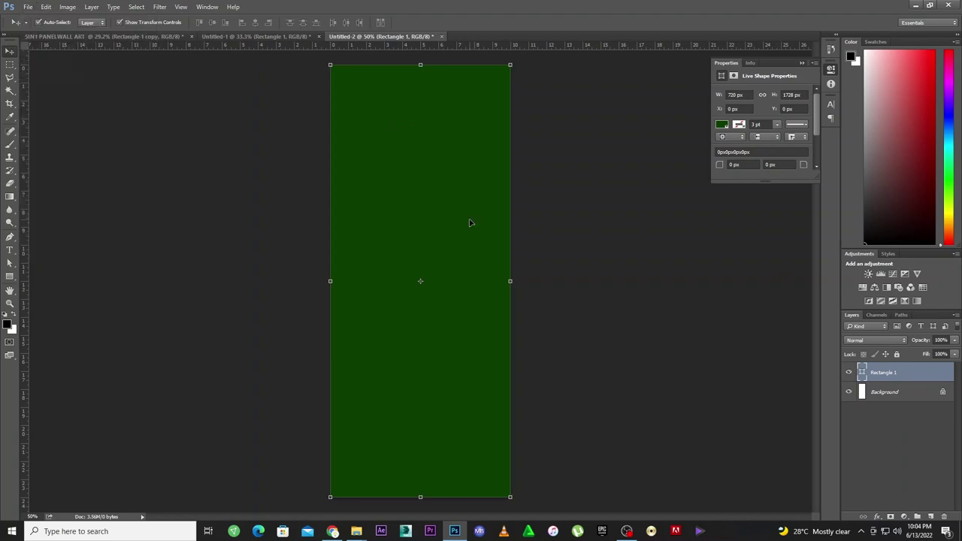
left_click(27, 7)
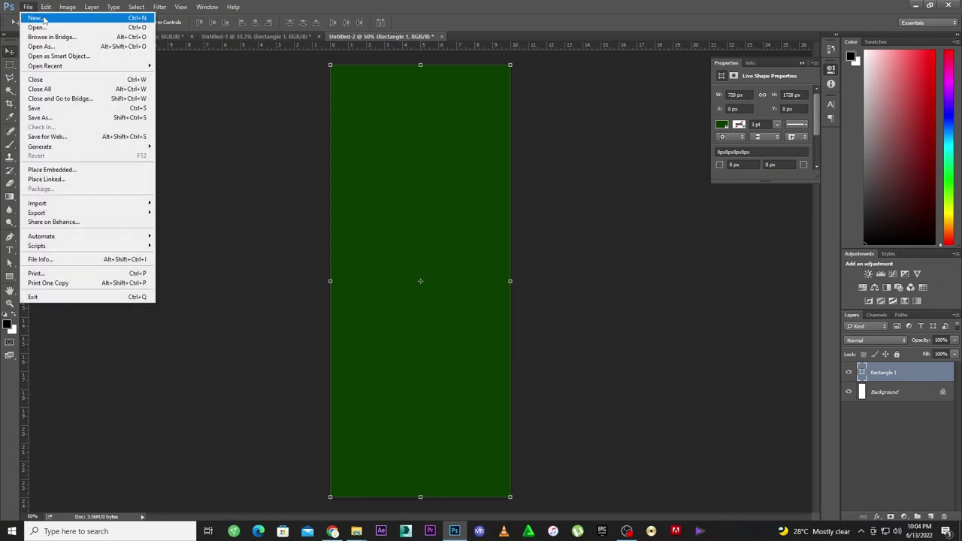
left_click(38, 18)
double_click(422, 281)
type("18")
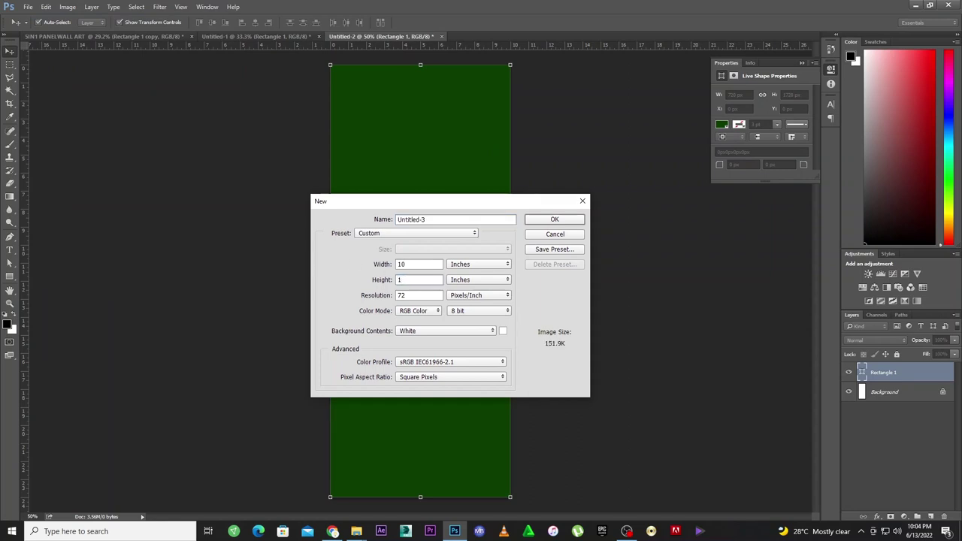
left_click(567, 224)
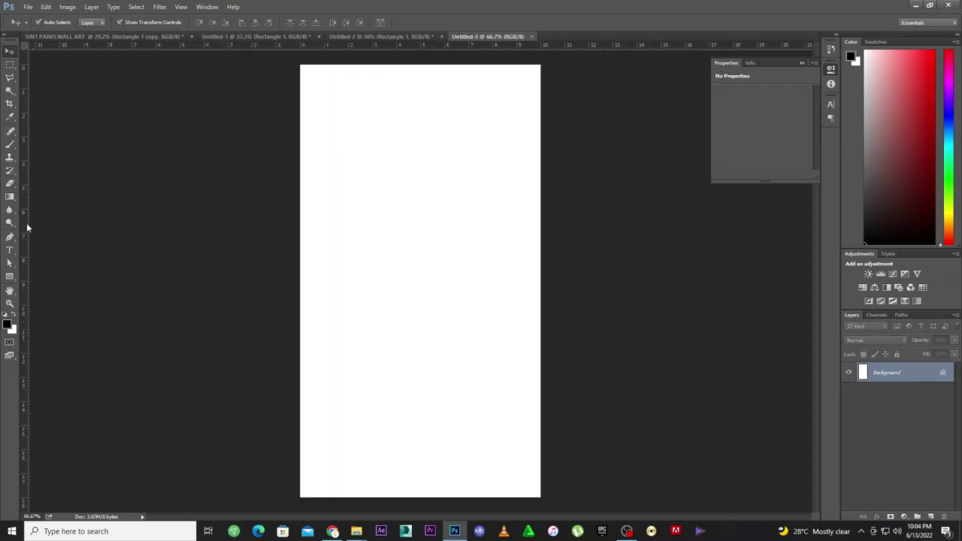
Step: Draw a red rectangle shape on the 10 by 18 inch canvas and stretch it to cover the canvas at 720 by 1296 px
left_click(9, 277)
left_click_drag(302, 66, 540, 496)
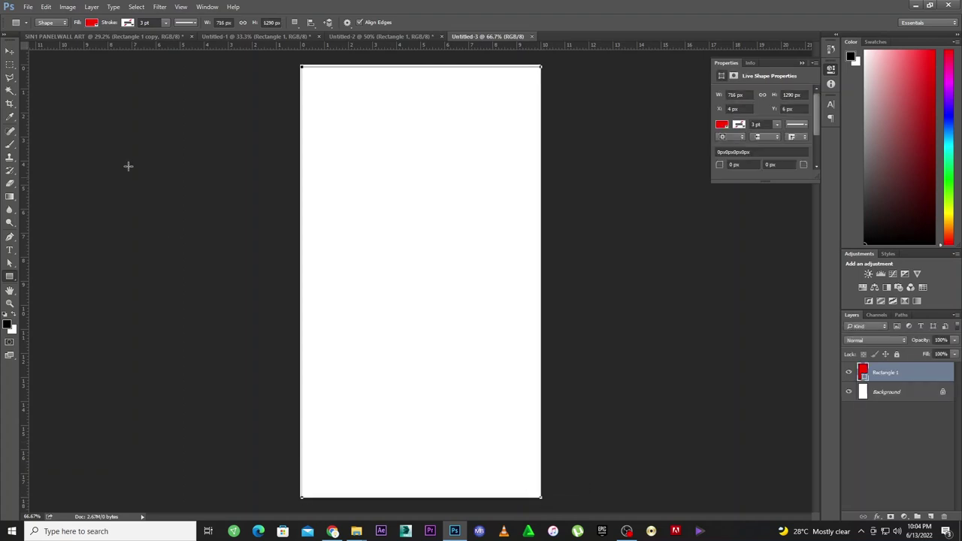
left_click(10, 50)
mouse_move(302, 68)
left_mouse_down()
mouse_move(316, 69)
mouse_move(301, 66)
left_mouse_up()
mouse_move(541, 494)
left_mouse_down()
mouse_move(547, 485)
mouse_move(541, 495)
left_mouse_up()
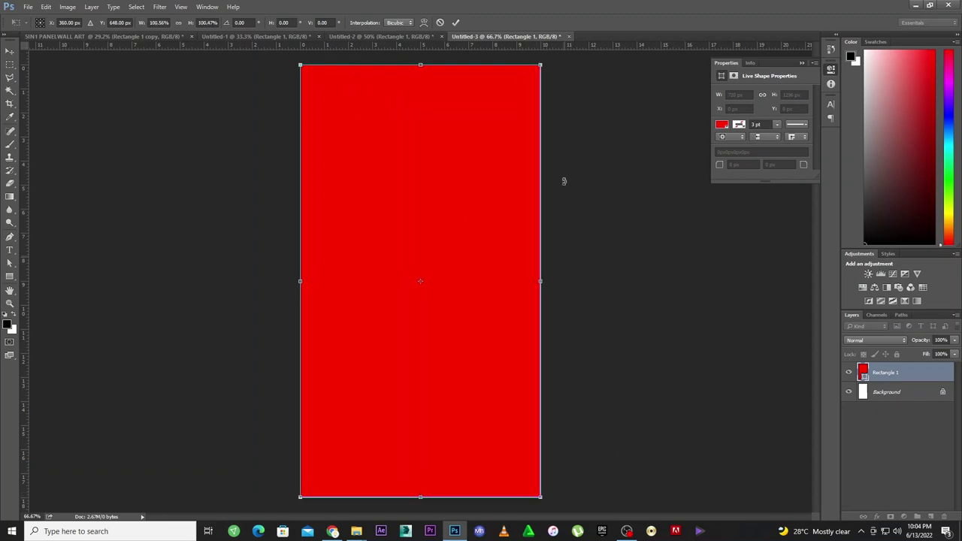
left_click(456, 24)
Step: Recolor the 18-inch-high rectangle orange (ff8a00) and copy it into the 5IN1 PANELWALL ART document, vertically centered against the left canvas edge
double_click(863, 372)
mouse_move(654, 444)
left_mouse_down()
mouse_move(654, 406)
mouse_move(654, 437)
left_mouse_up()
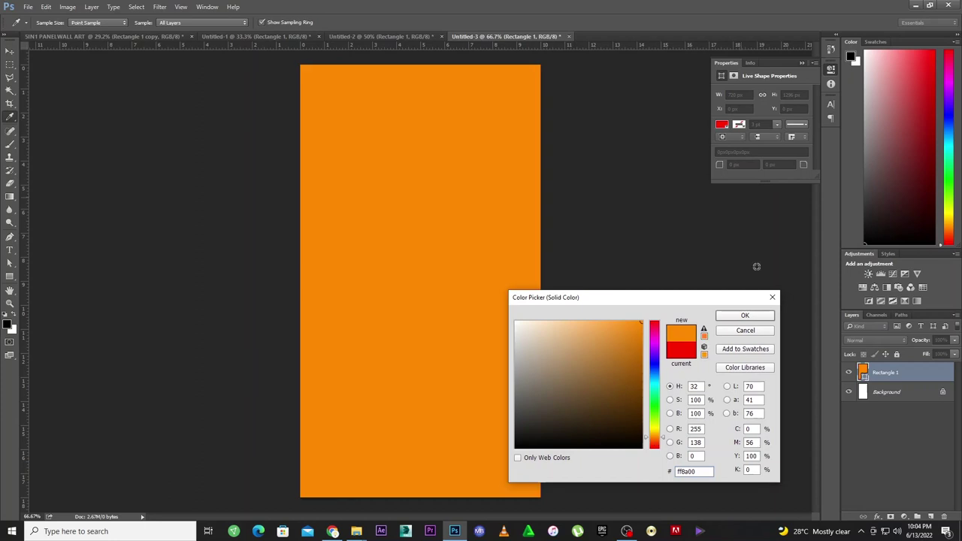
left_click(744, 315)
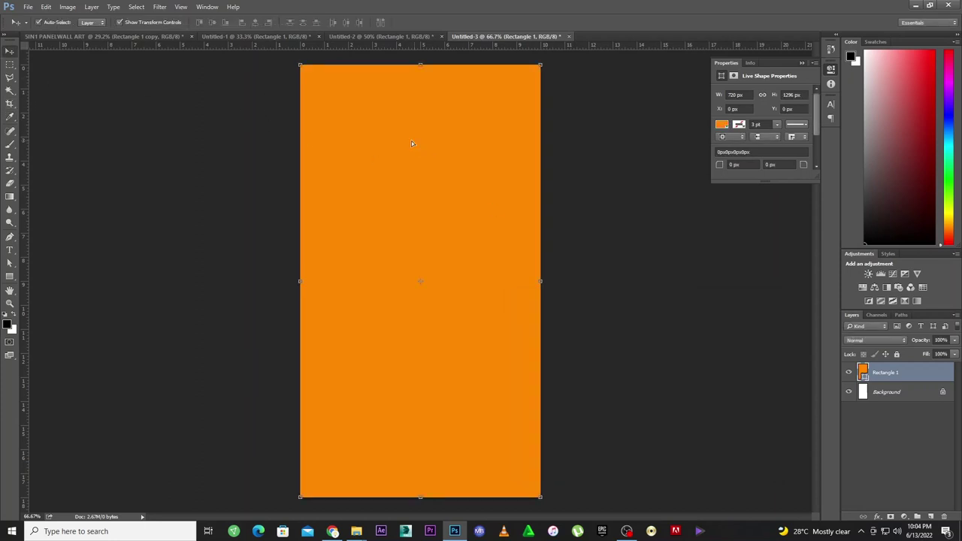
left_click_drag(98, 37, 210, 234)
left_click_drag(213, 322, 212, 300)
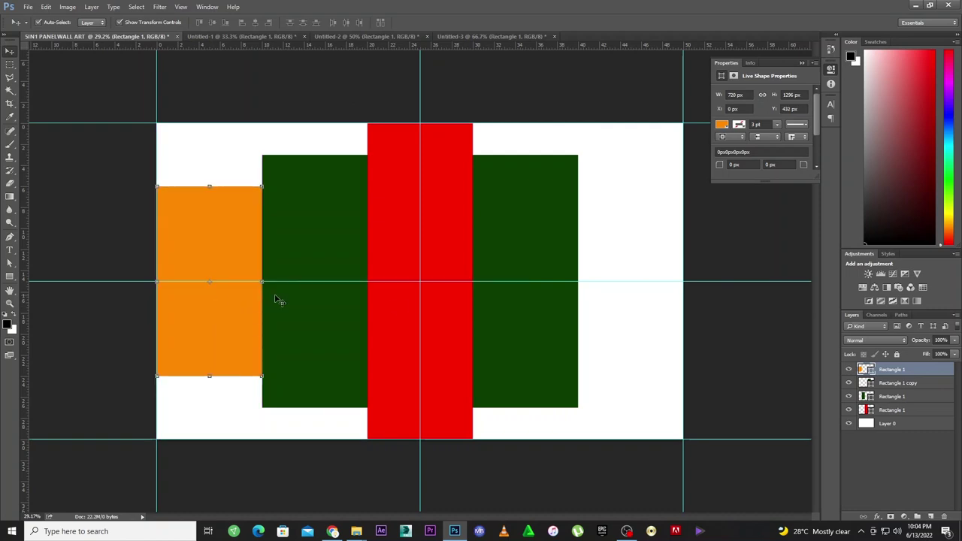
Step: Duplicate the orange panel and place the copy against the right canvas edge, vertically centered beside the green panel
right_click(220, 341)
left_click(176, 331)
left_click_drag(235, 328, 655, 321)
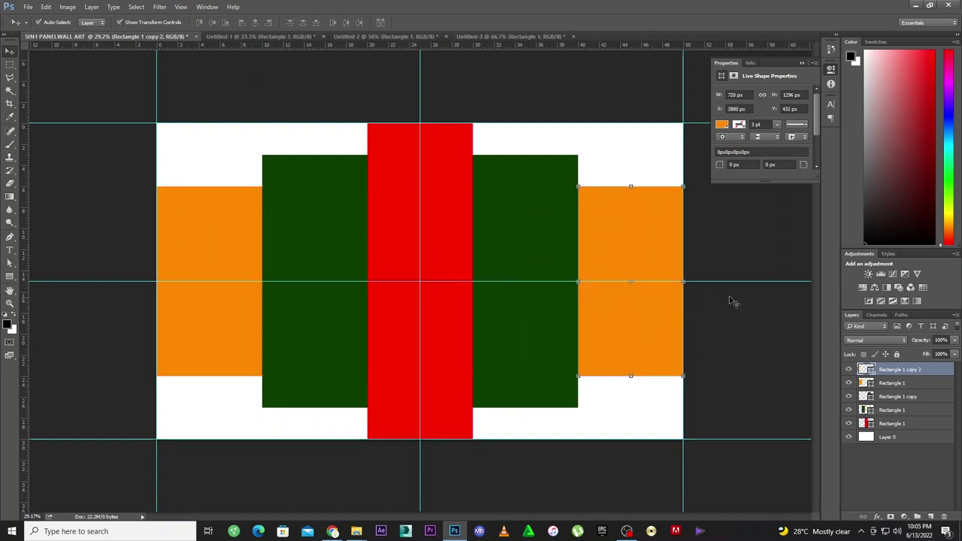
Step: Add horizontal guides along the top edges of the orange and green panels
left_click_drag(554, 44, 577, 186)
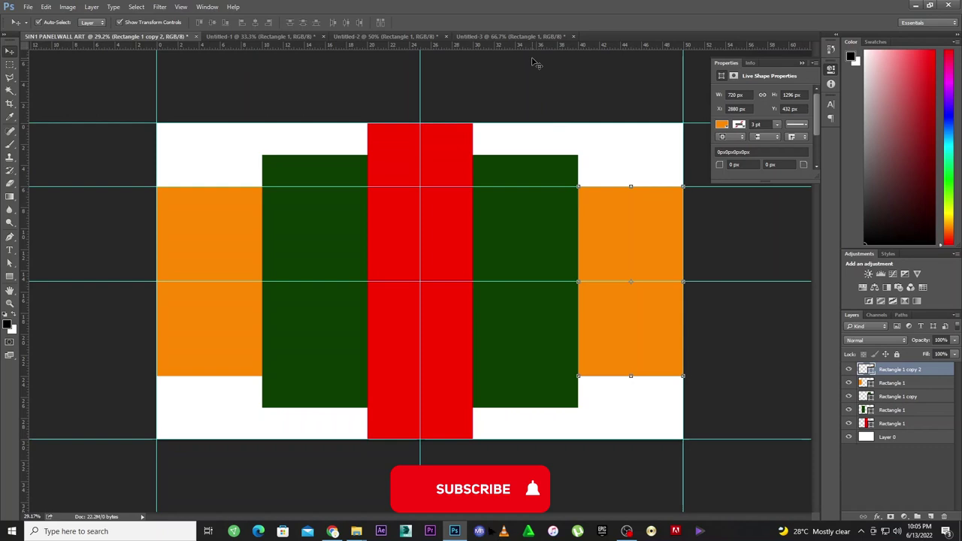
left_click(515, 174)
left_click_drag(504, 43, 517, 155)
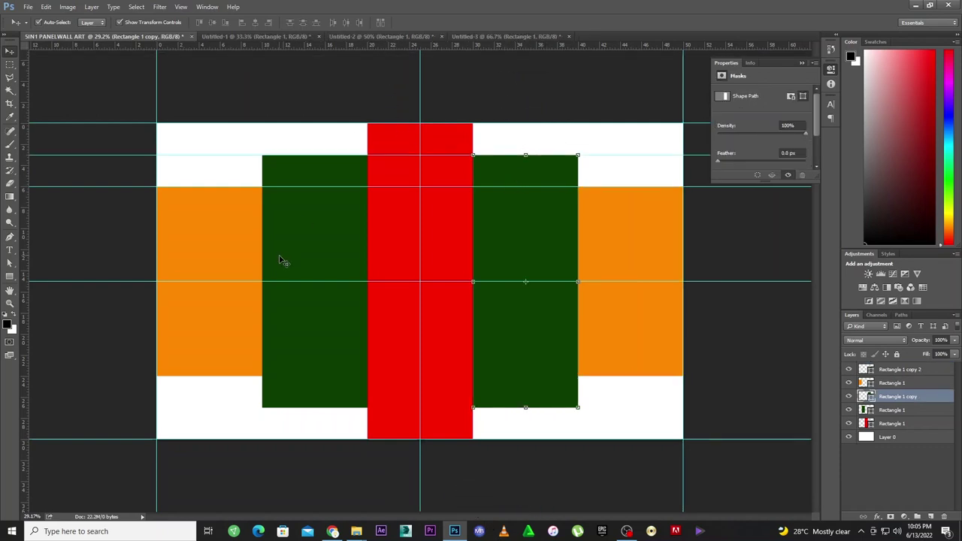
Step: Add vertical guides at the four boundaries between the orange, green and red panels
left_click(281, 261)
left_click_drag(24, 387, 262, 366)
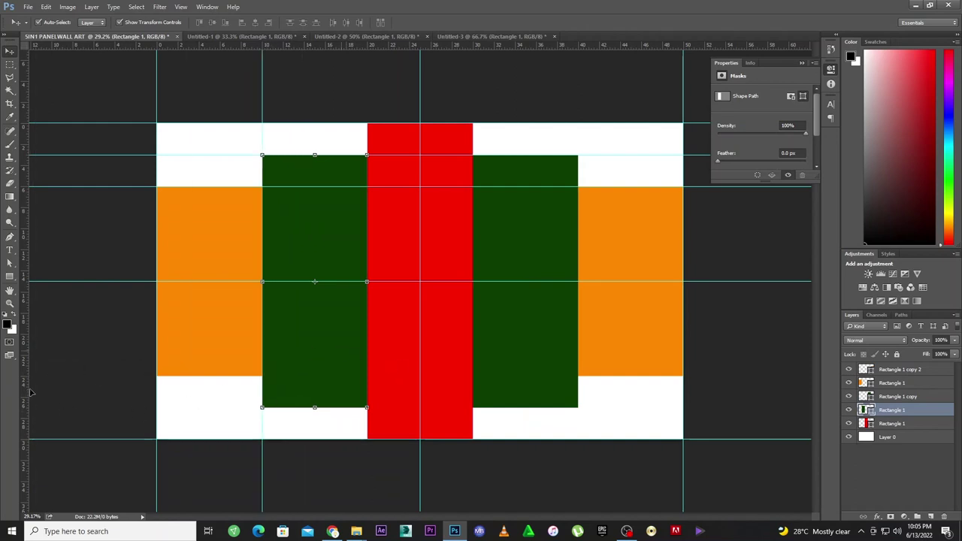
left_click_drag(353, 376, 367, 349)
left_click(457, 334)
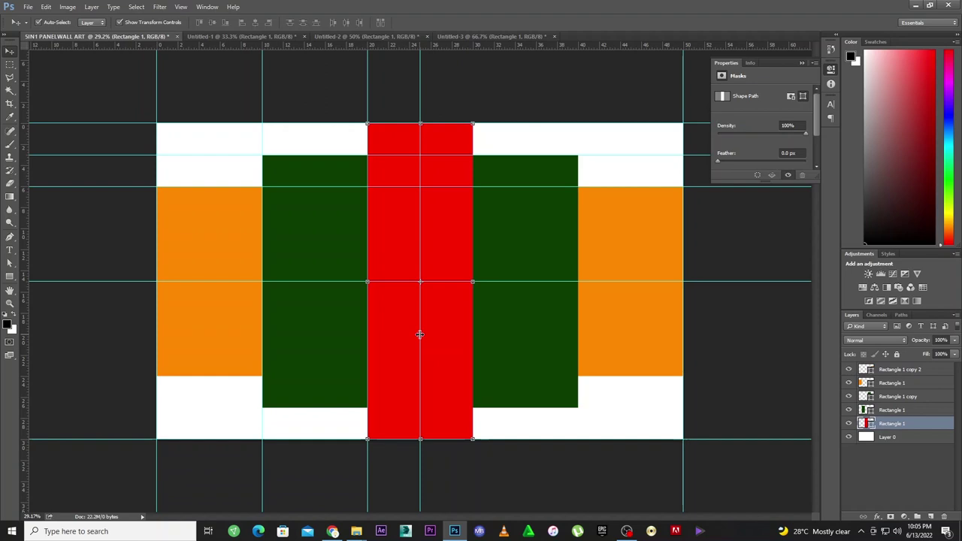
left_click_drag(20, 396, 470, 390)
left_click(537, 369)
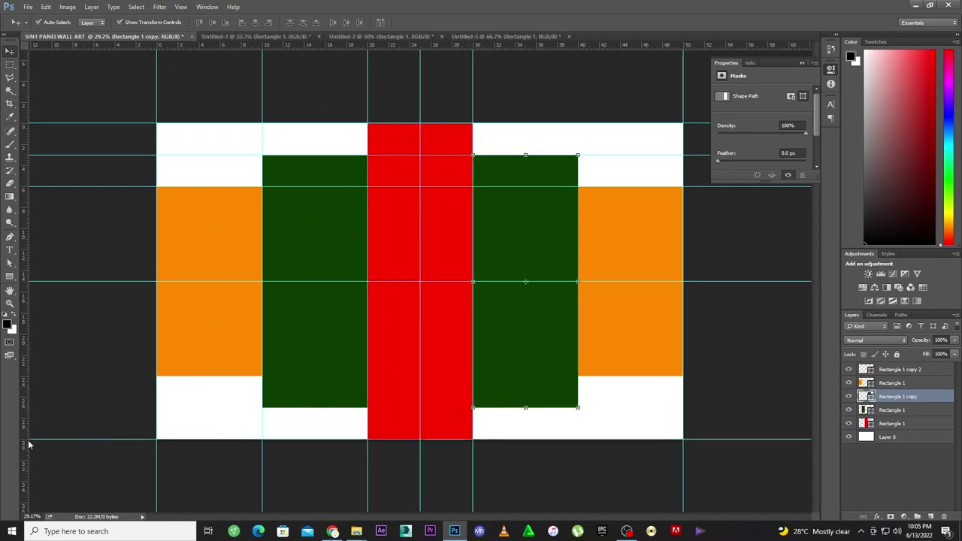
left_click_drag(26, 418, 577, 393)
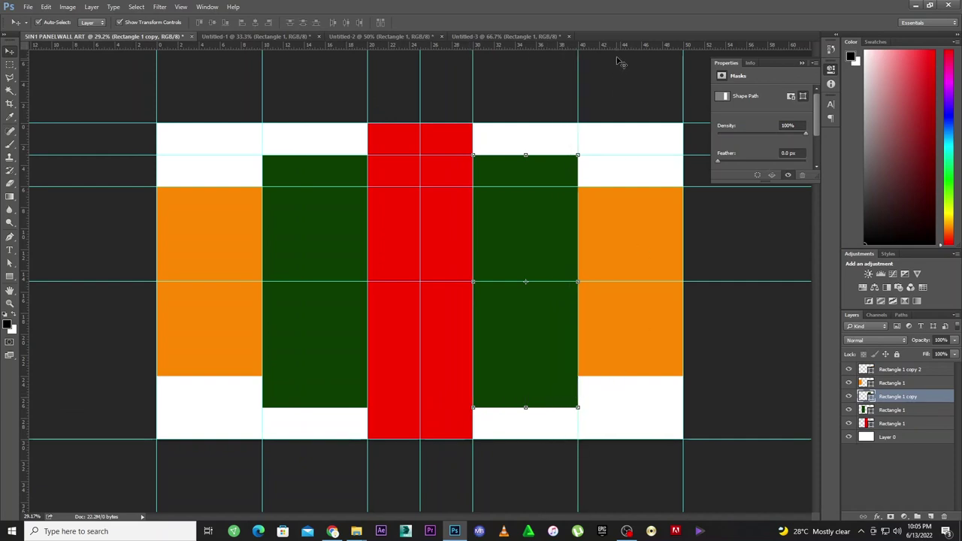
Step: Add horizontal guides along the bottom edges of the green and orange panels
left_click_drag(613, 49, 639, 418)
left_click(639, 358)
left_click_drag(622, 49, 634, 376)
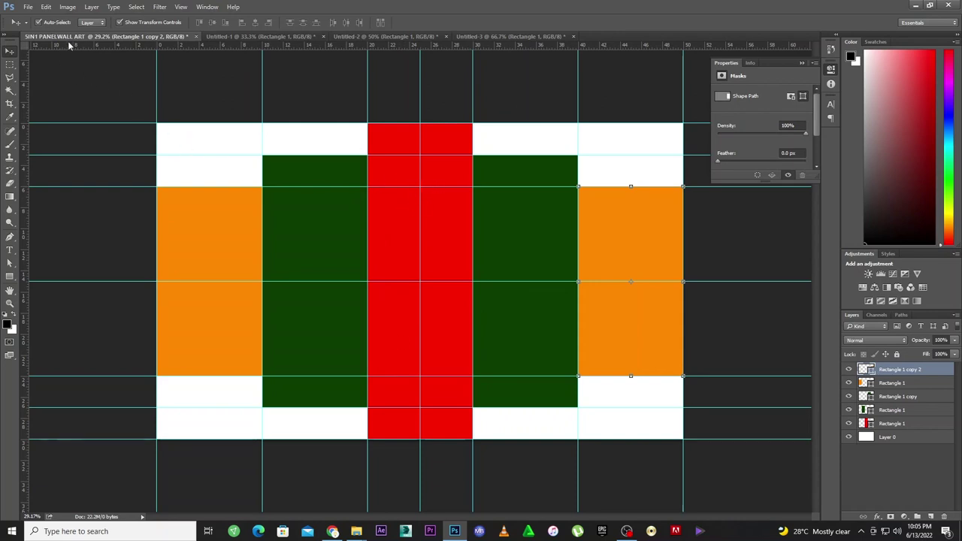
Step: Save the layout to the Desktop as the Photoshop file 5IN1 PANELWALL ART with Maximize Compatibility on
key("ctrl+shift+s")
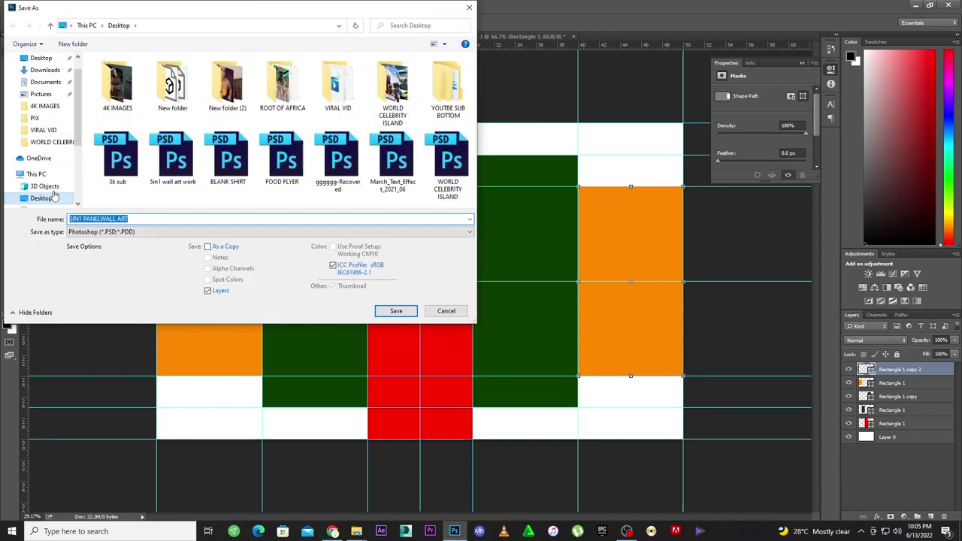
left_click(396, 310)
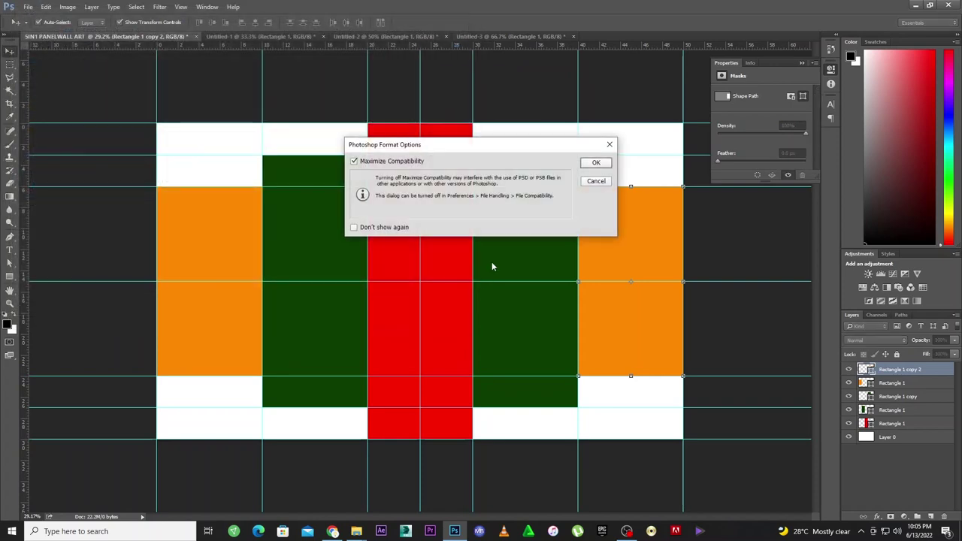
left_click(596, 162)
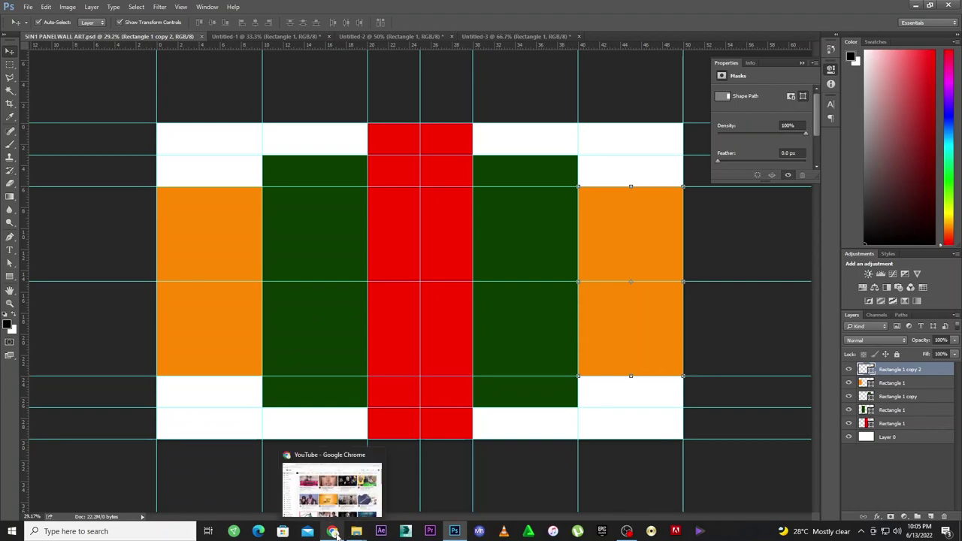
left_click(334, 533)
left_click(333, 533)
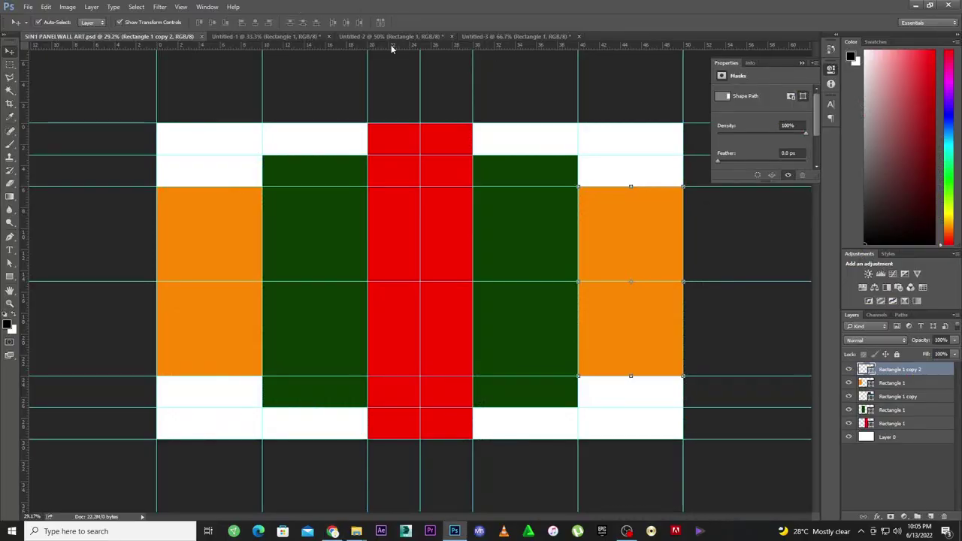
left_click(720, 440)
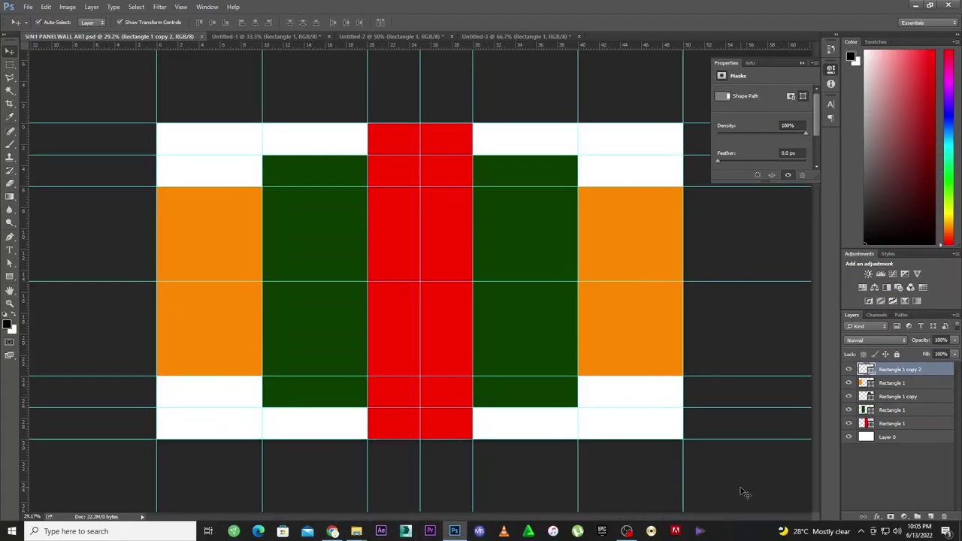
left_click(333, 532)
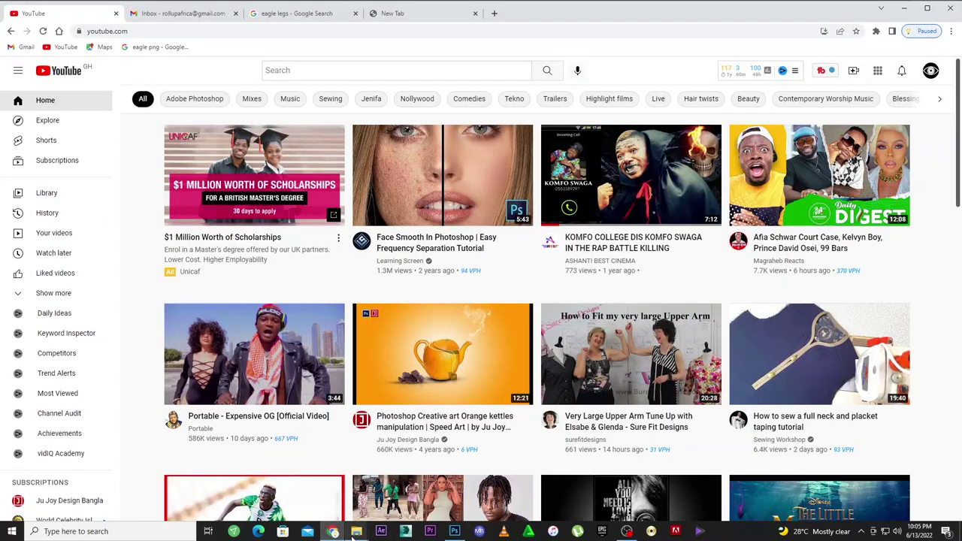
Step: Place the image assassins_creed_origins_aya_4k_8k-3840x2160 from the 4K IMAGES folder into the five-panel layout
mouse_move(357, 531)
left_click(519, 451)
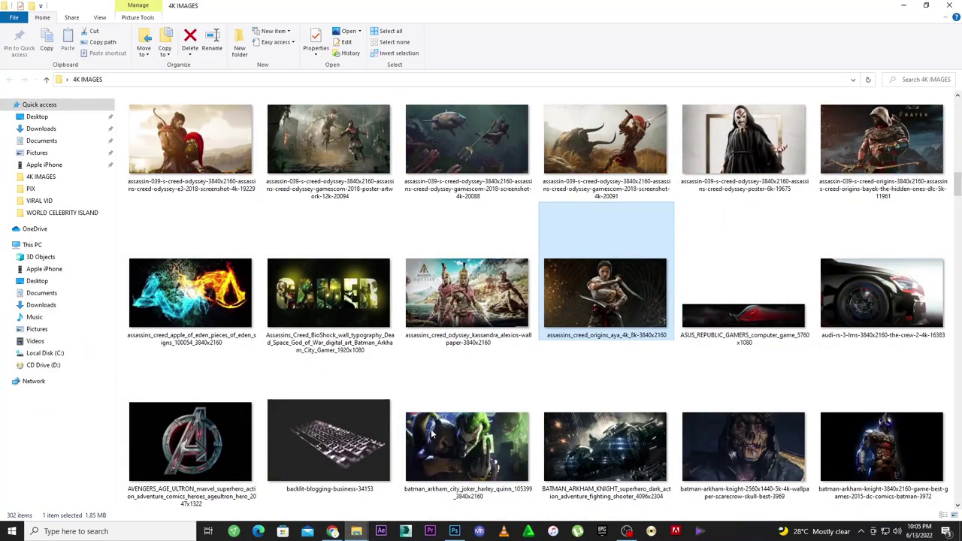
scroll(432, 434, "down", 1)
left_click(453, 531)
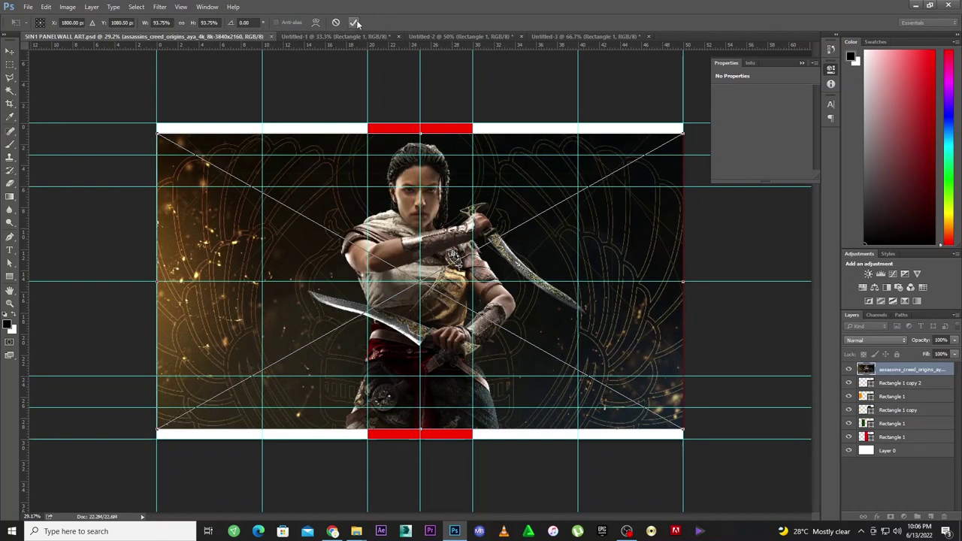
left_click(355, 23)
Step: Scale the placed image about its centre to about 53.5 by 30.1 inches so it covers the canvas
key("ctrl+t")
left_click_drag(682, 428, 701, 438)
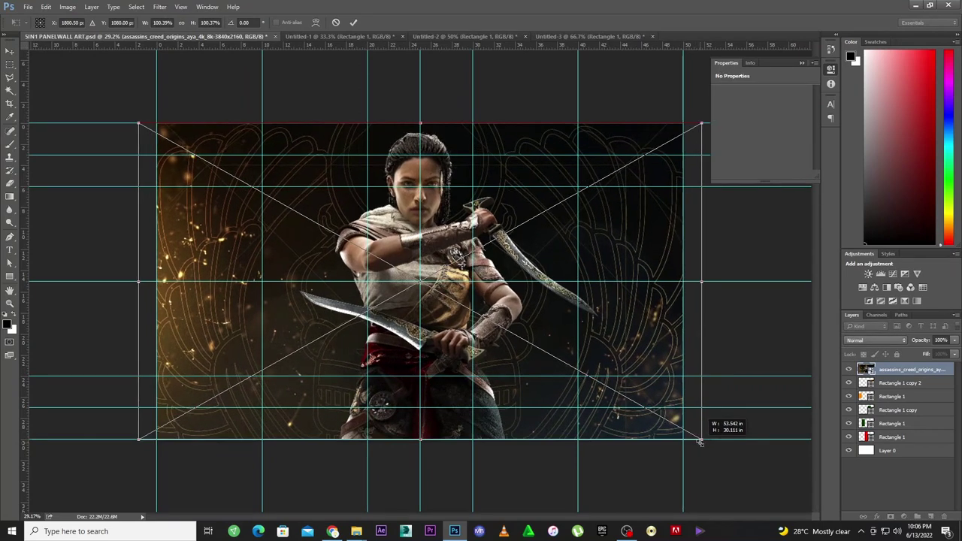
left_click(355, 22)
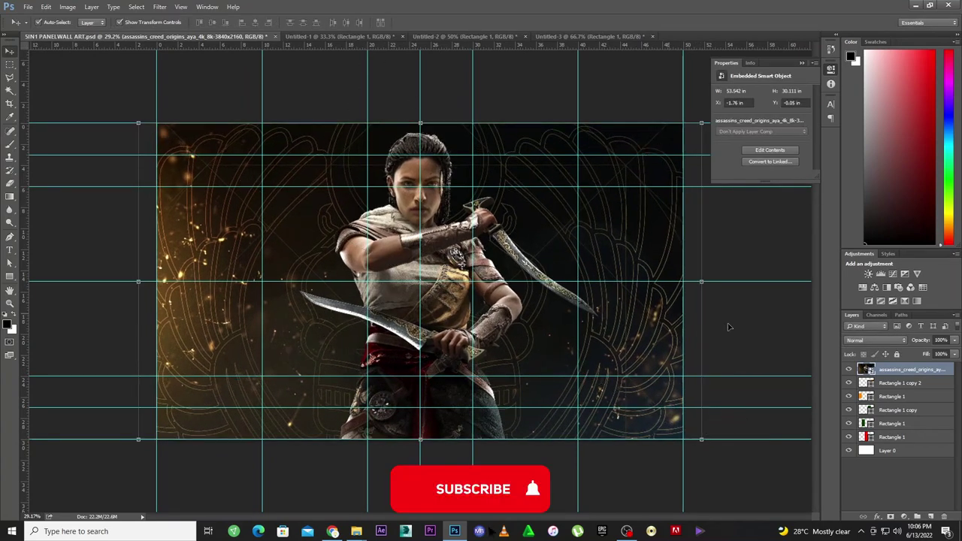
Step: Rasterize the placed image layer and move it below the five rectangle layers, just above Layer 0
right_click(893, 372)
left_click(898, 152)
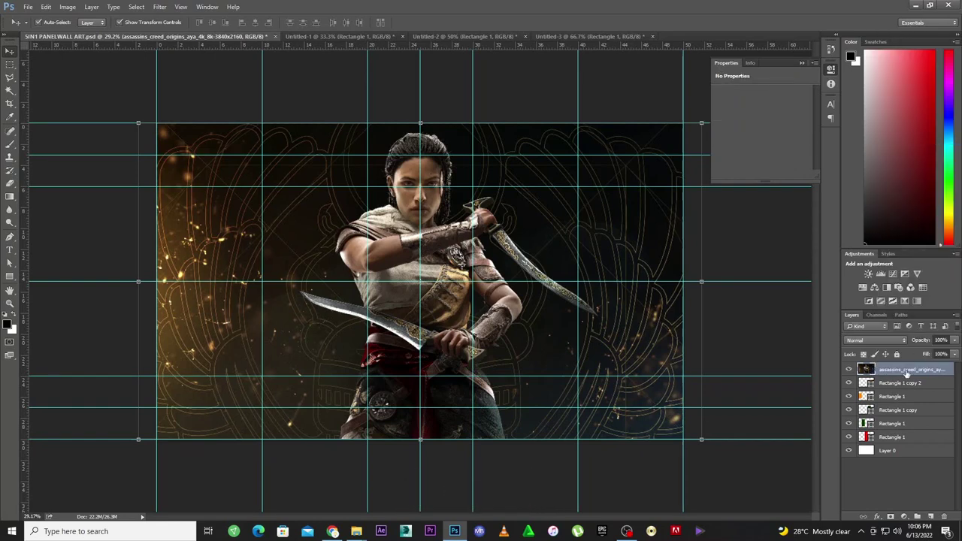
left_click_drag(906, 374, 913, 441)
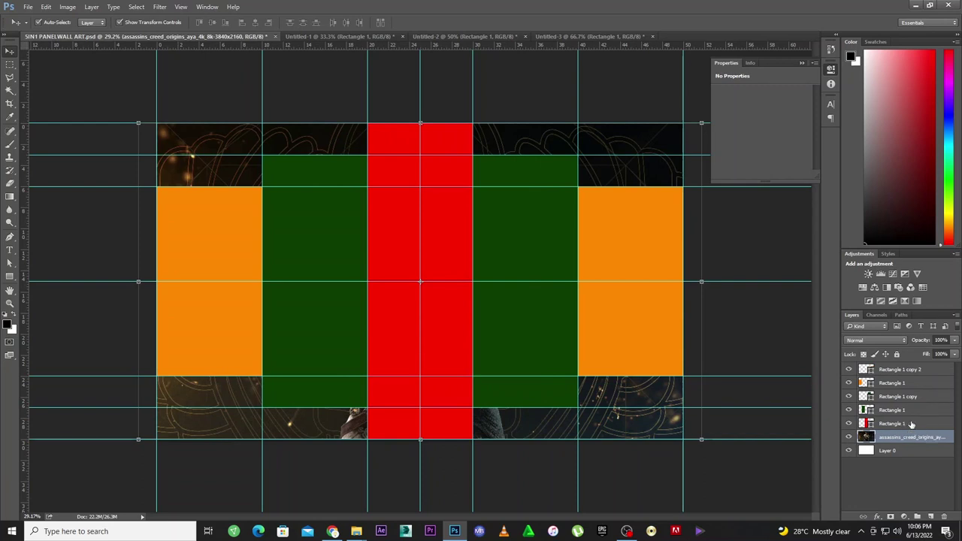
Step: Set the opacity of all five coloured rectangle layers to 40%, leaving no layer selected
left_click(911, 425)
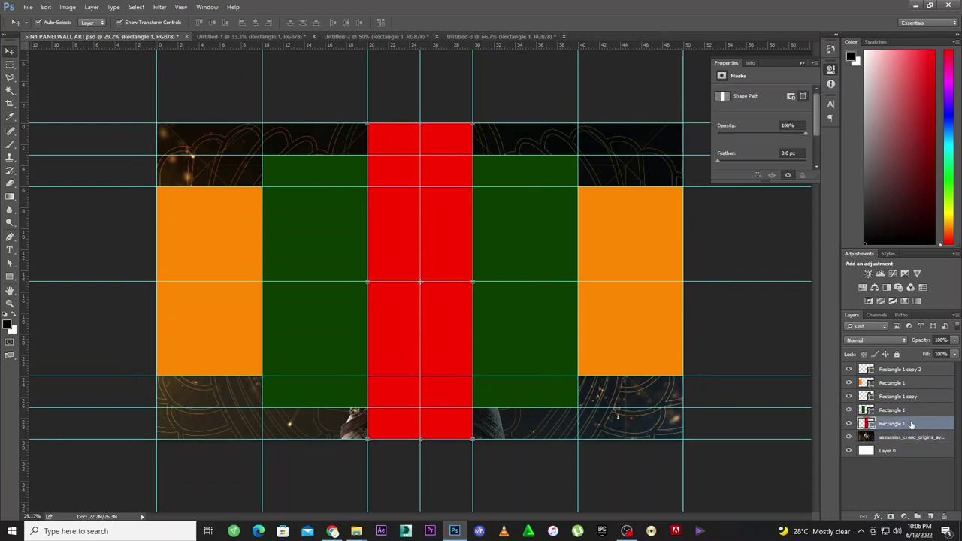
left_click(895, 376, "shift")
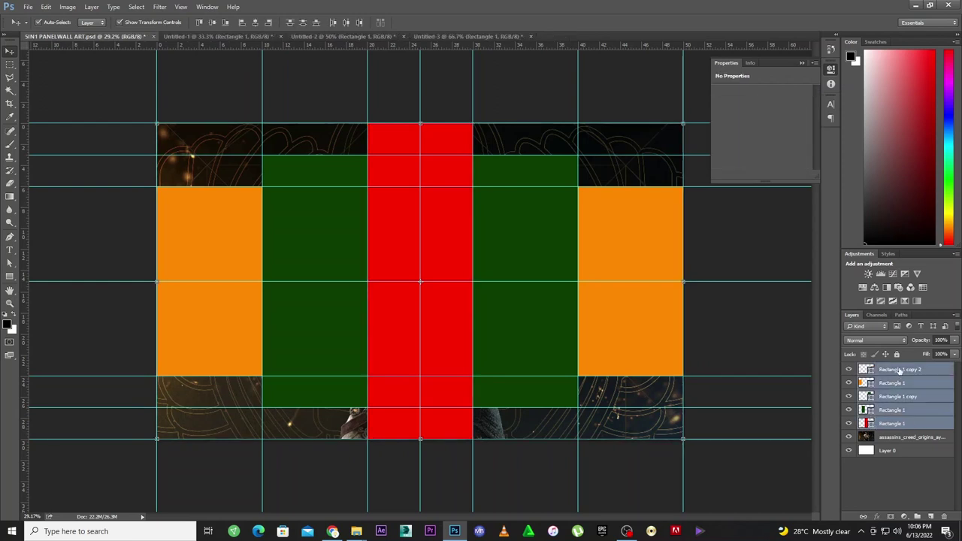
left_click(940, 340)
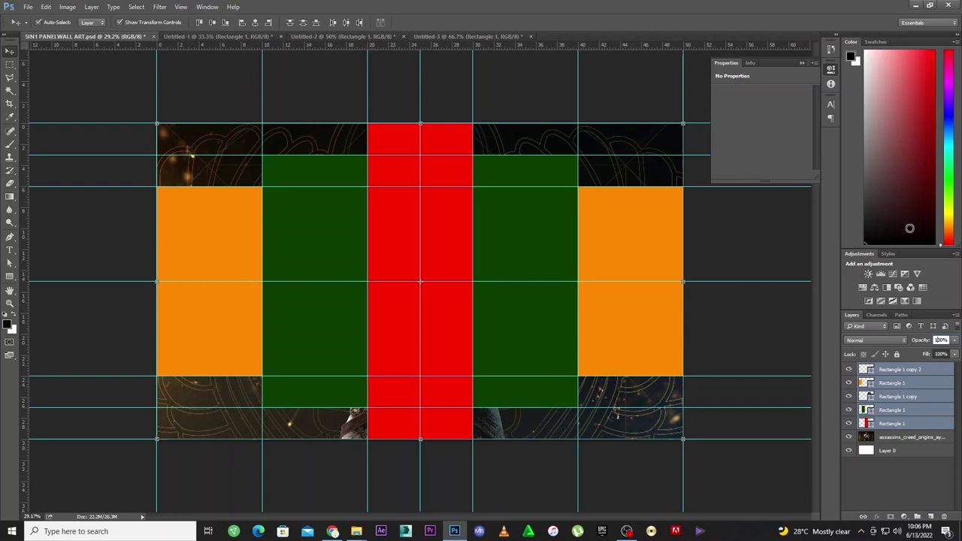
left_click(938, 340)
type("40")
key("Return")
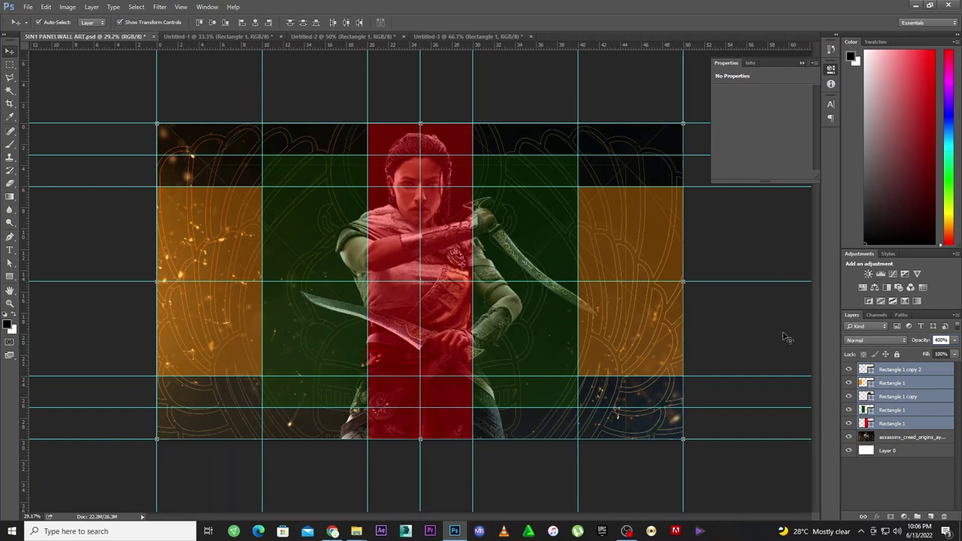
left_click(740, 350)
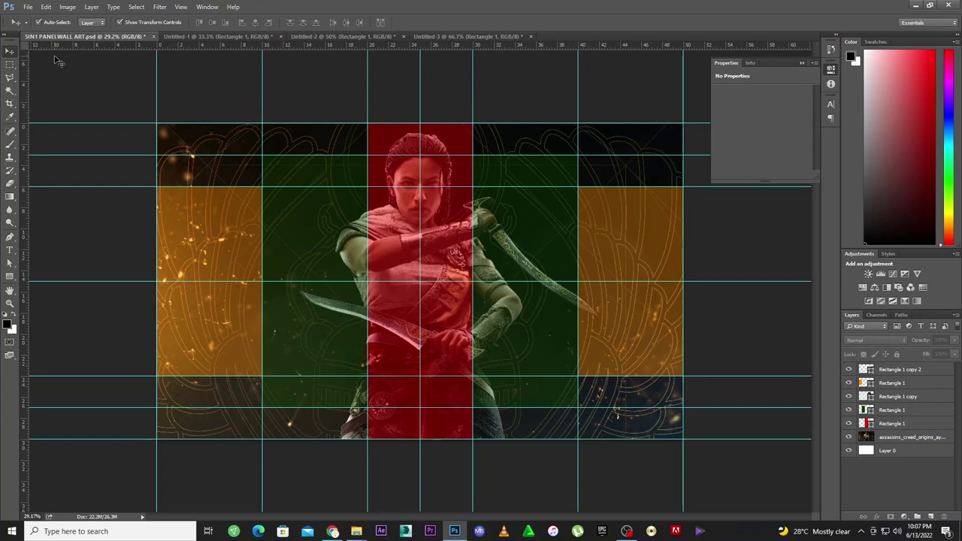
Step: Create a new white RGB document 62 inches wide and 35 inches high at 72 pixels per inch
key("ctrl+n")
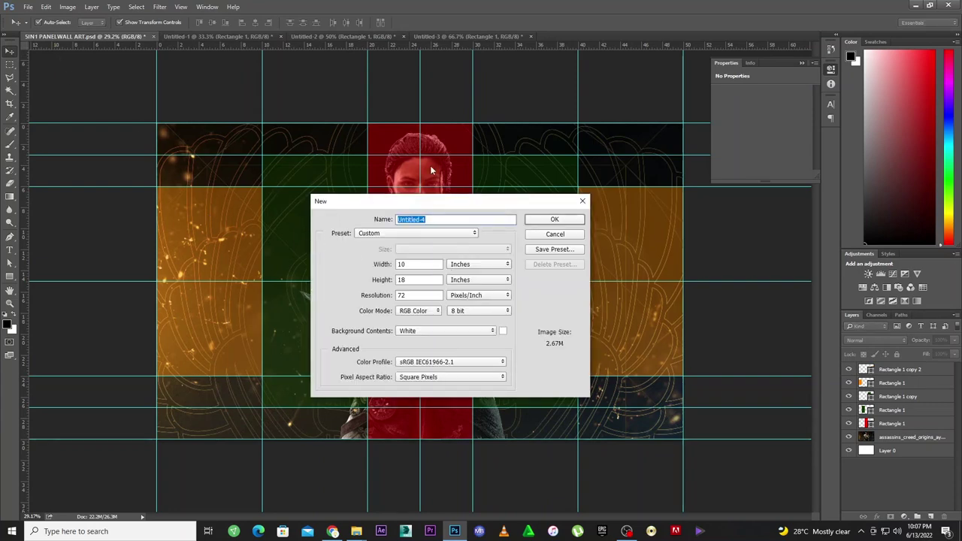
double_click(421, 264)
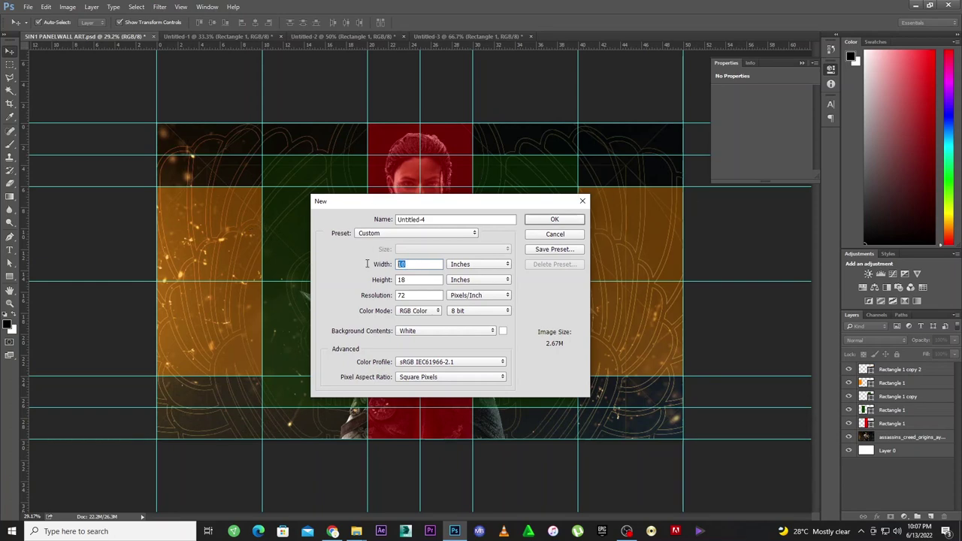
type("62")
key("Tab")
type("35")
key("Return")
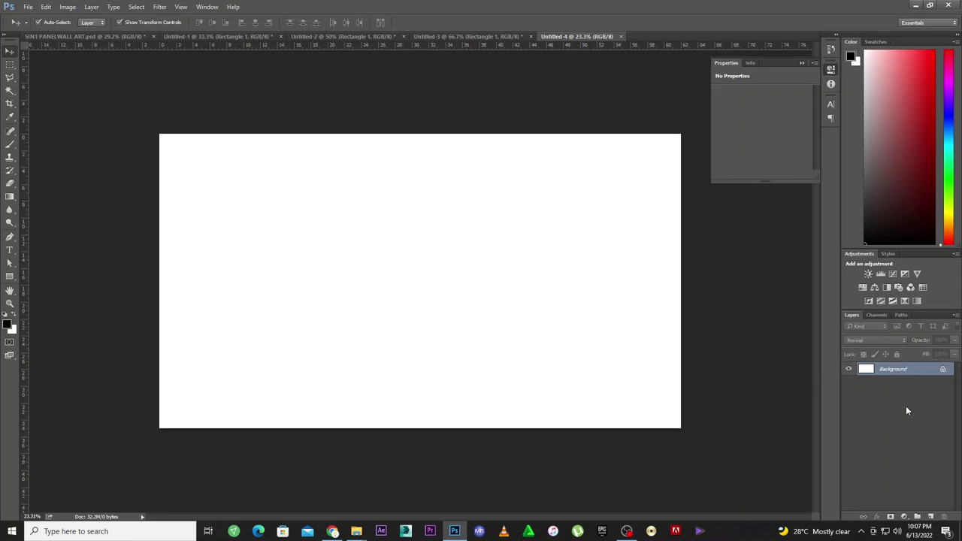
Step: Unlock the new document's background layer and add a horizontal guide through the middle of its height
left_click(942, 368)
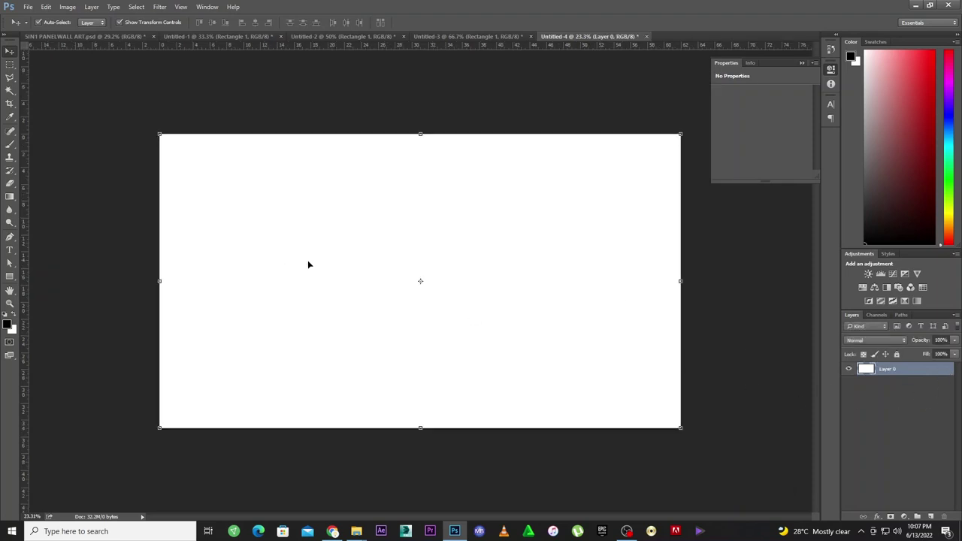
left_click_drag(461, 47, 470, 282)
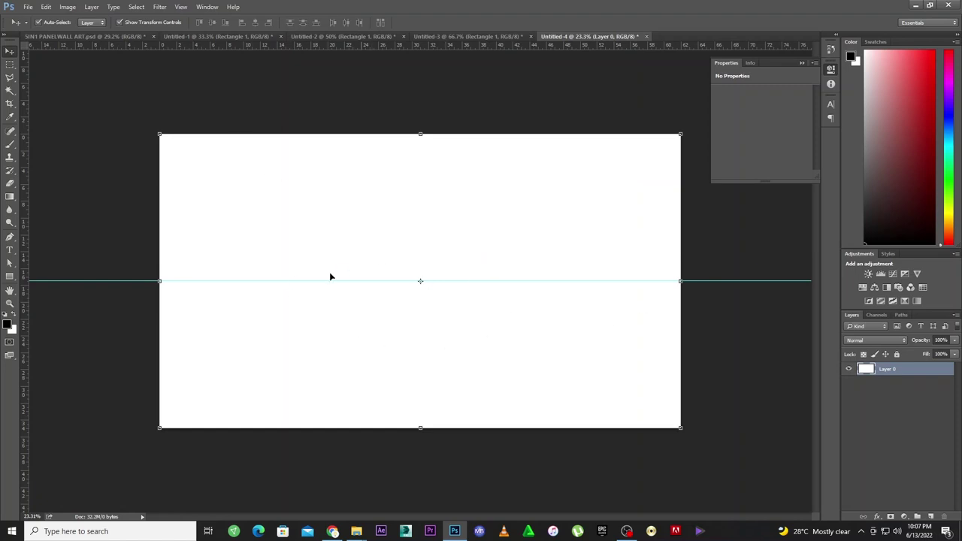
Step: In the 5IN1 PANELWALL ART document, copy the image areas under the left orange and left green panels to separate new layers
left_click(123, 36)
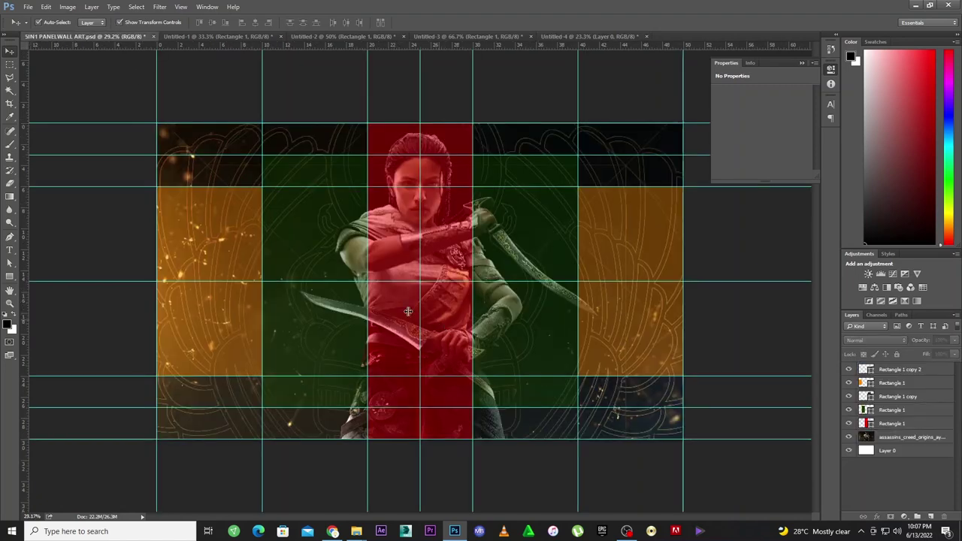
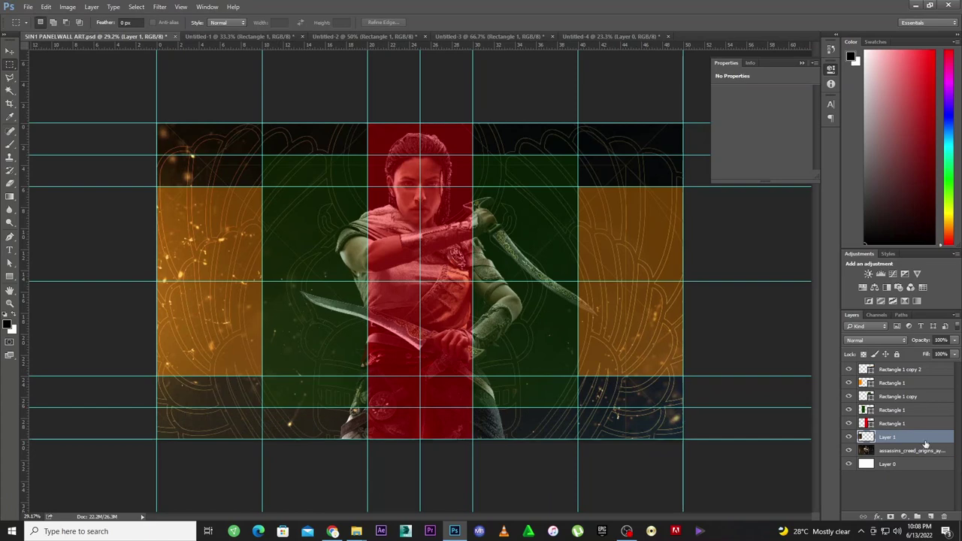
left_click(889, 452)
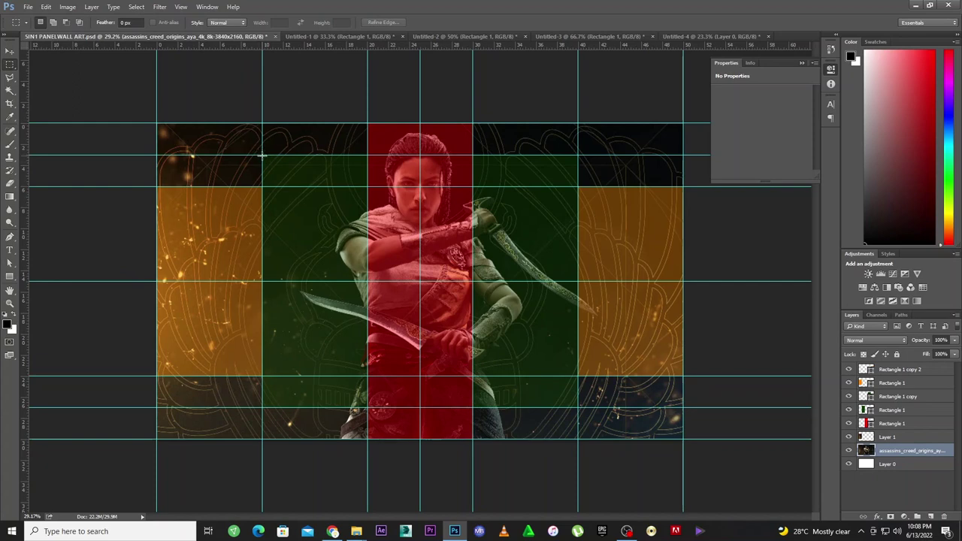
left_click_drag(262, 155, 368, 408)
right_click(337, 350)
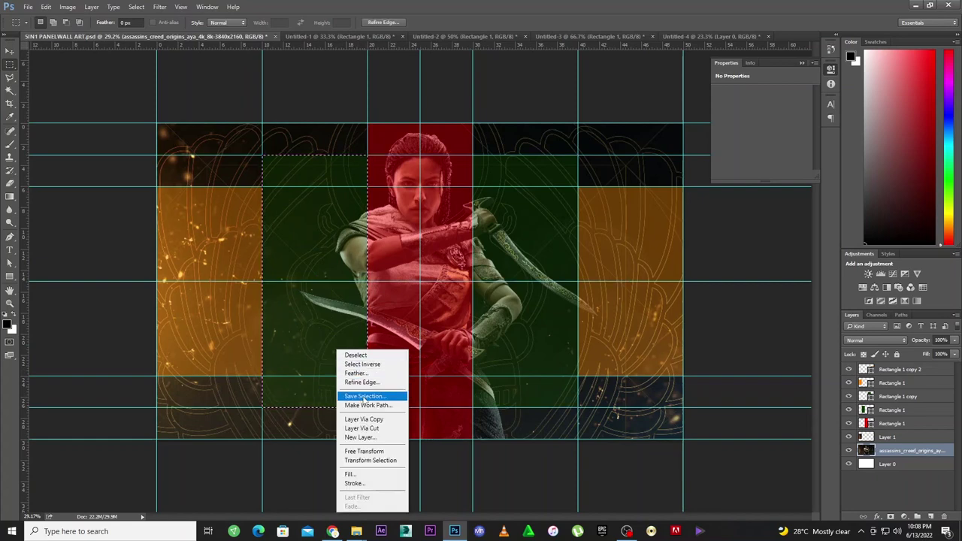
left_click(372, 421)
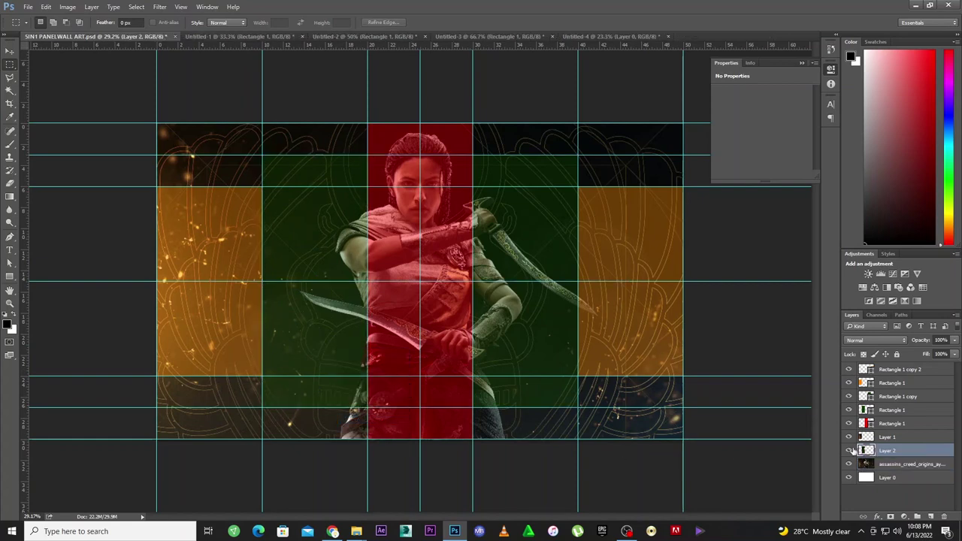
Step: Copy the part of the image under the central red panel to its own layer
left_click(902, 466)
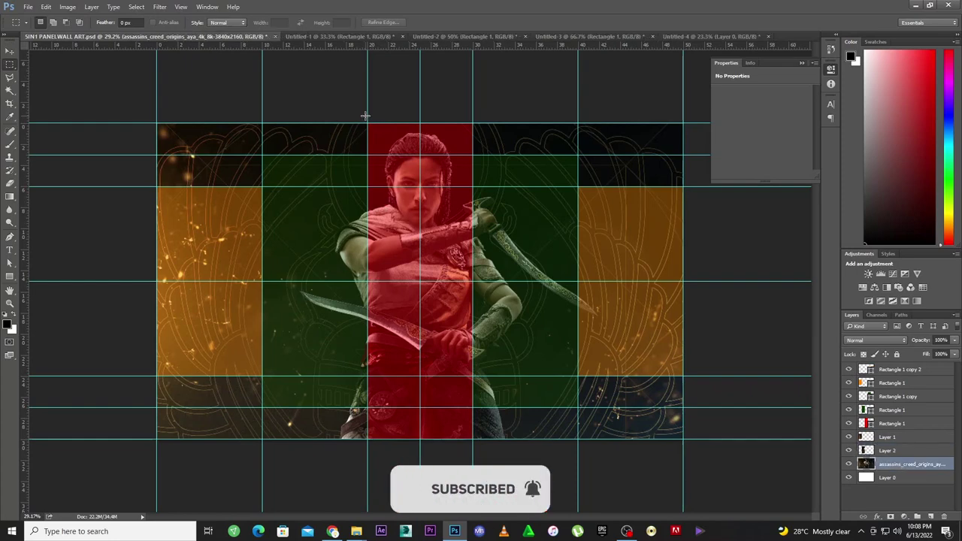
left_click_drag(367, 123, 474, 456)
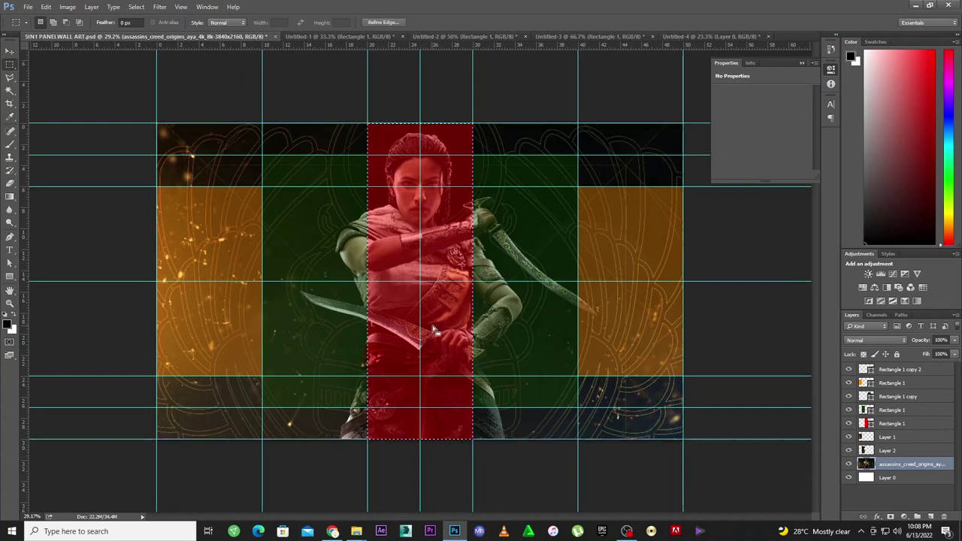
right_click(432, 331)
left_click(455, 395)
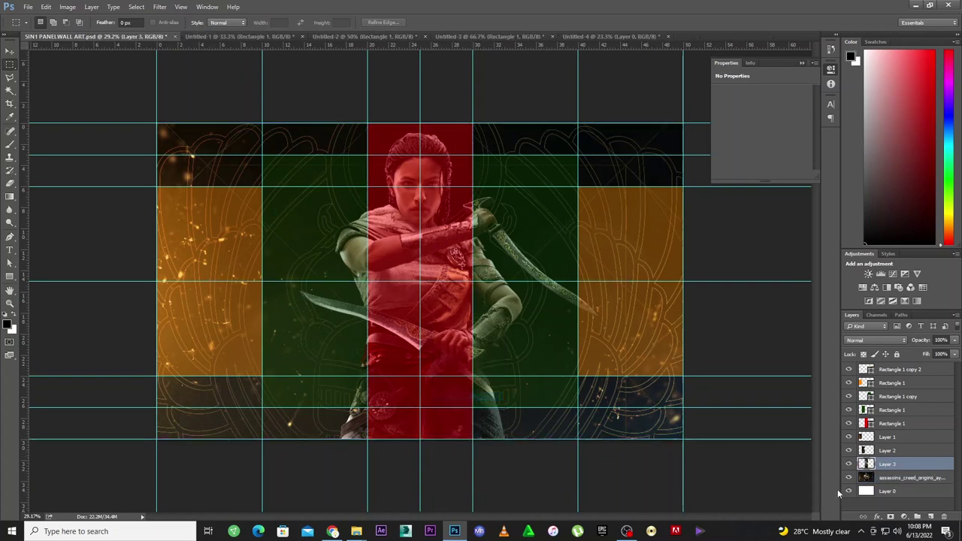
Step: Copy the part of the image under the right green panel to its own layer
left_click(917, 480)
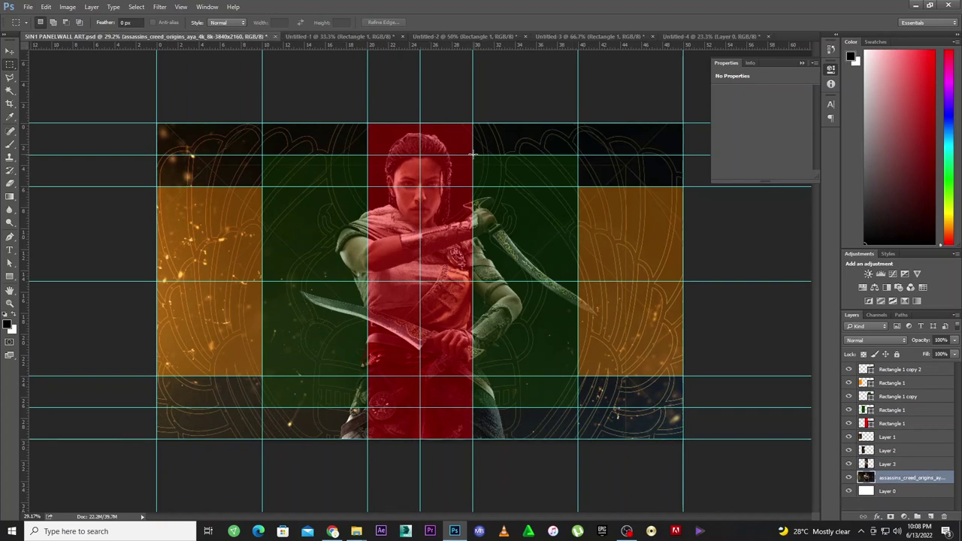
left_click_drag(472, 155, 577, 408)
right_click(546, 309)
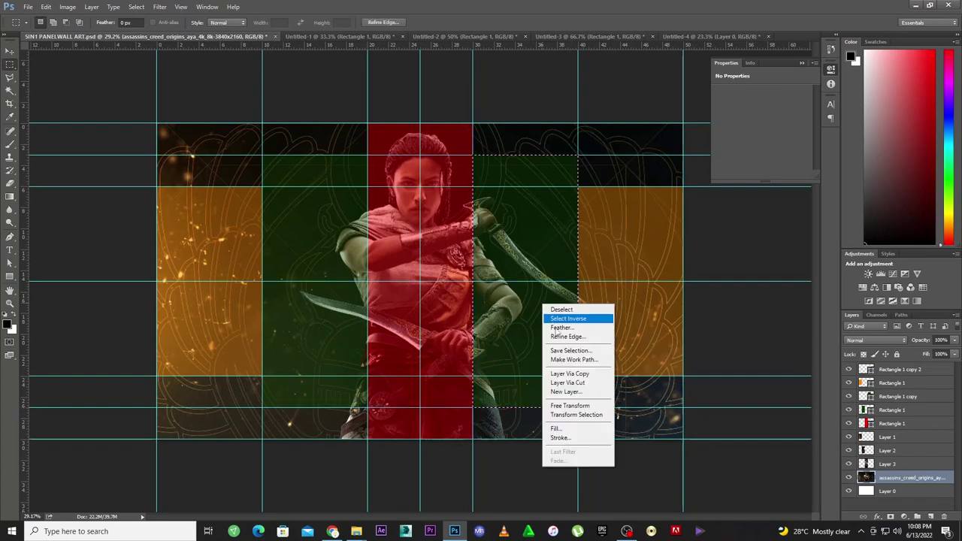
left_click(569, 389)
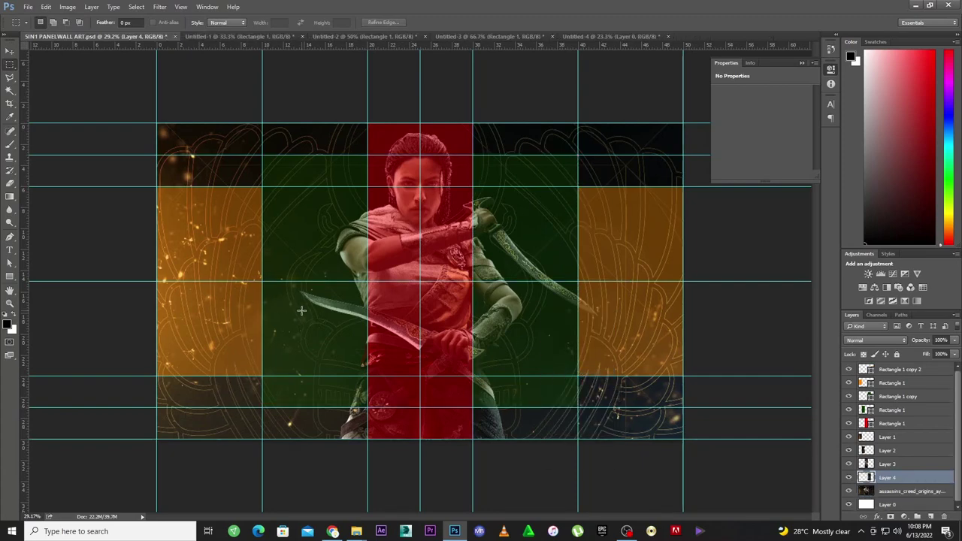
Step: Copy the part of the image under the right orange panel to its own layer
left_click(922, 492)
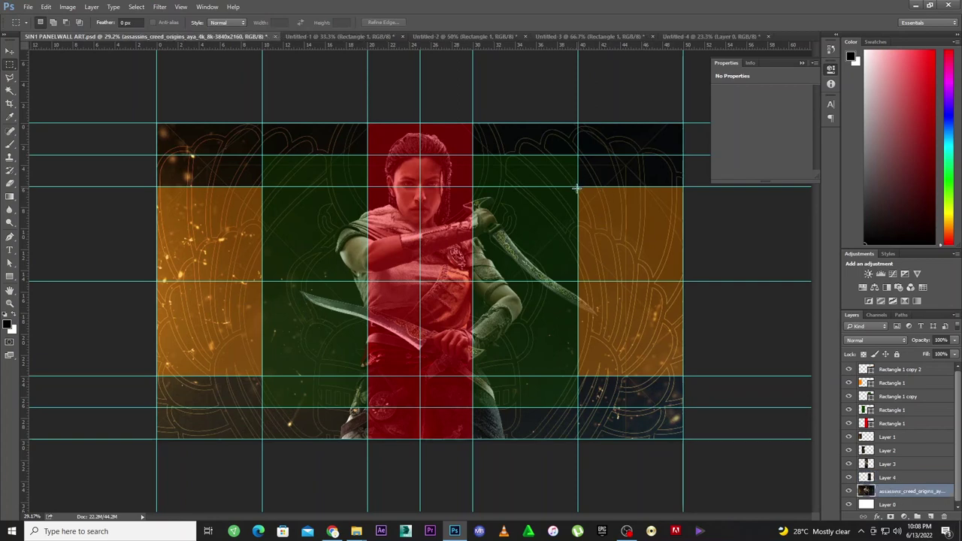
left_click_drag(578, 188, 693, 376)
right_click(640, 340)
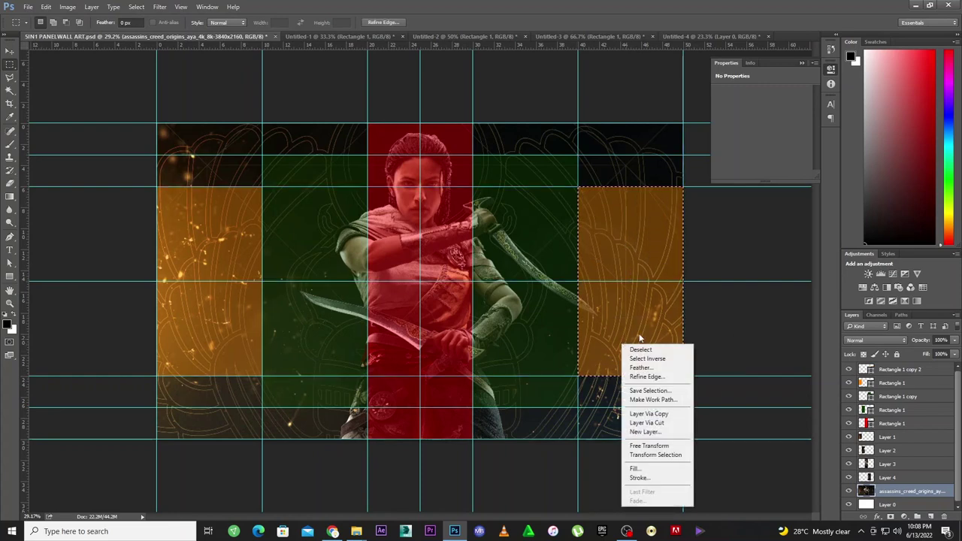
left_click(652, 413)
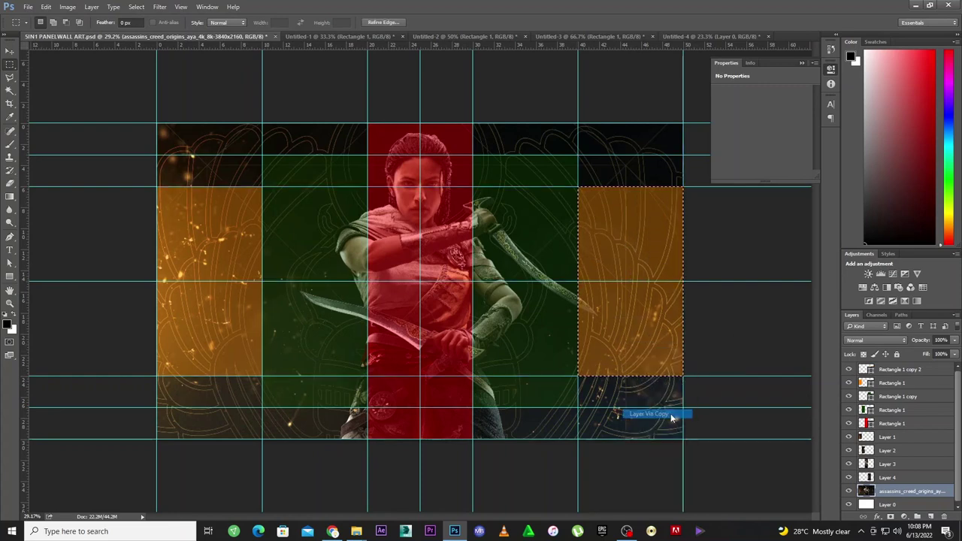
Step: Hide the five coloured rectangle layers and transfer Layer 1 through Layer 5 into the Untitled-4 document, vertically centred on its guide
left_click(10, 51)
left_click_drag(849, 423, 848, 368)
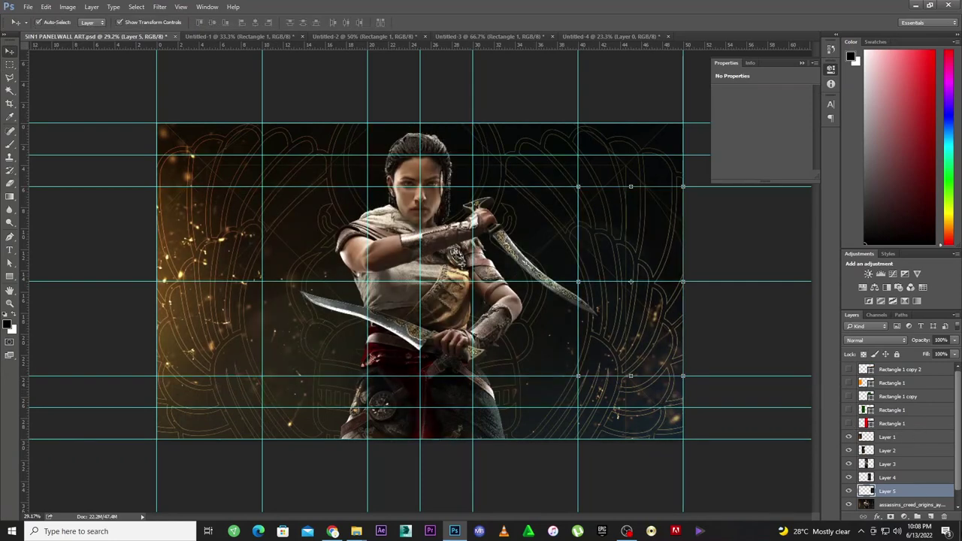
scroll(909, 488, "down", 1)
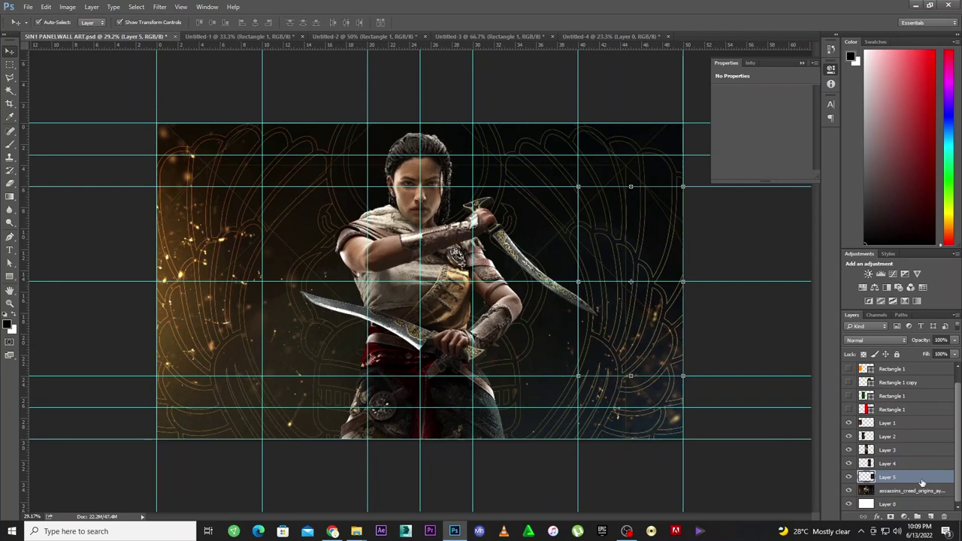
left_click(905, 423, "shift")
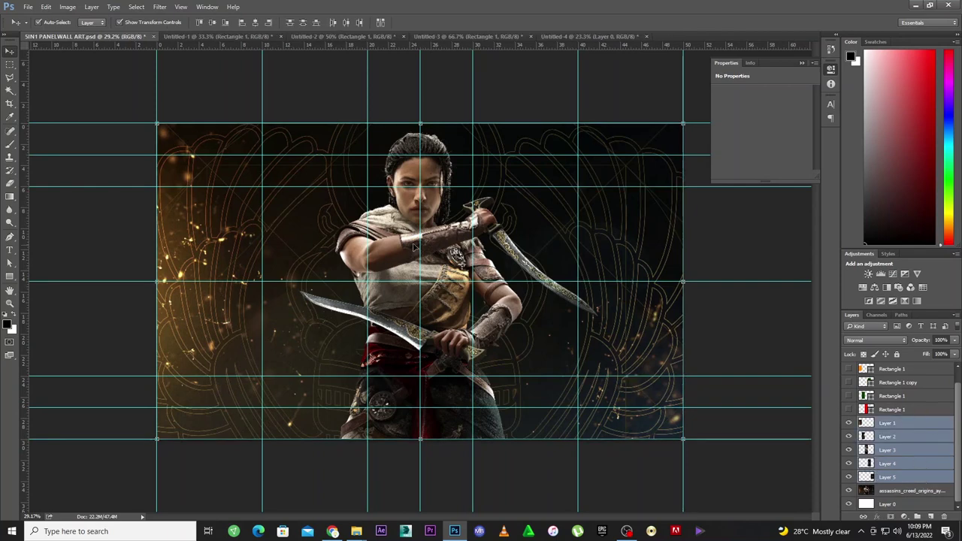
left_click_drag(413, 247, 470, 293)
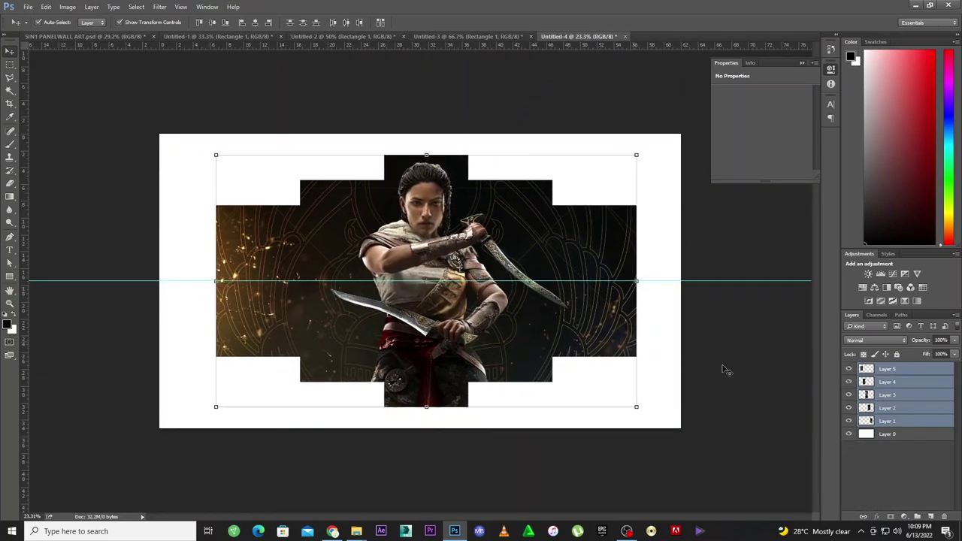
Step: Move the two outermost image panels outward horizontally to leave a gap beside each inner panel
left_click(774, 364)
left_click(284, 327)
left_click_drag(284, 327, 272, 328)
left_click_drag(602, 321, 609, 320)
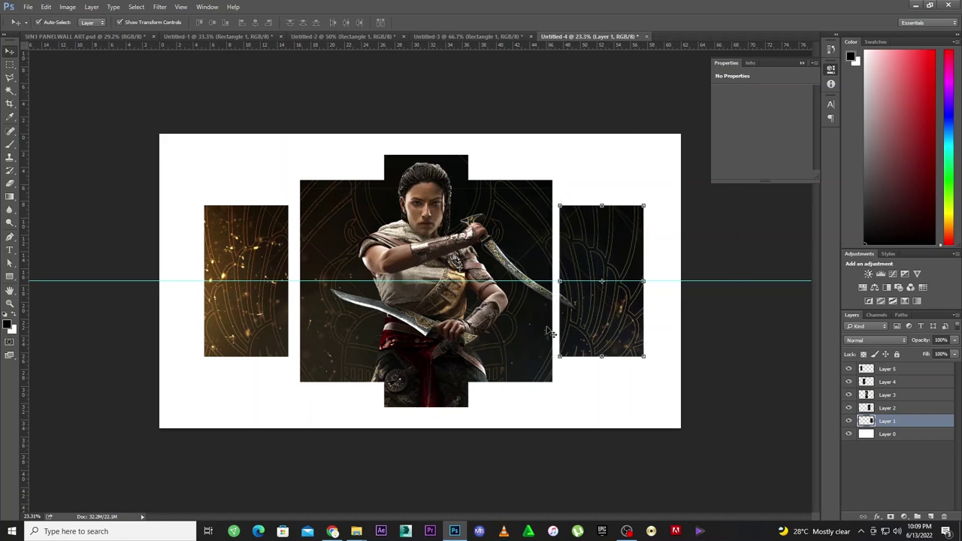
Step: Shift the two inner panels outward and move the left outer panel inward, leaving equal gaps of about 0.42 in between all five
left_click(524, 338)
left_click_drag(523, 337, 524, 339)
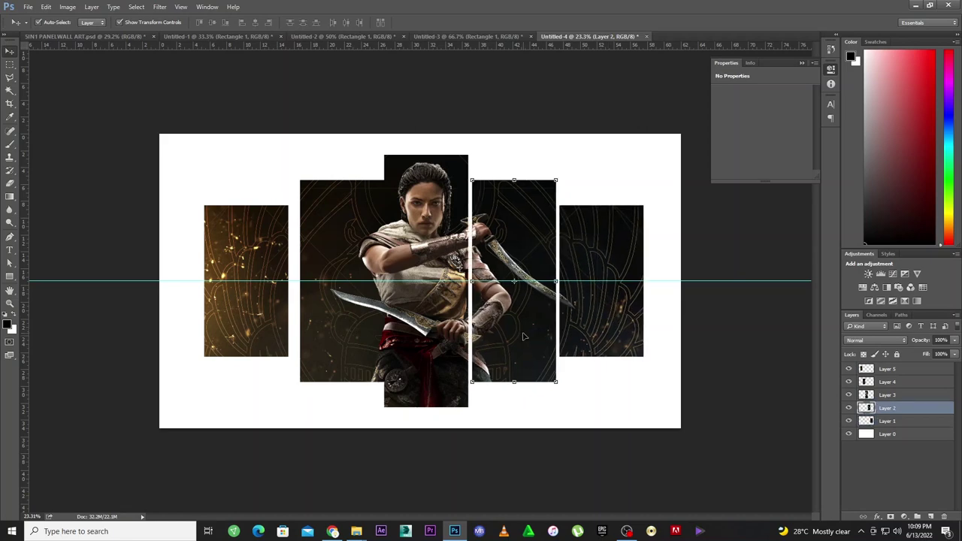
left_click_drag(352, 351, 345, 348)
left_click_drag(267, 316, 269, 318)
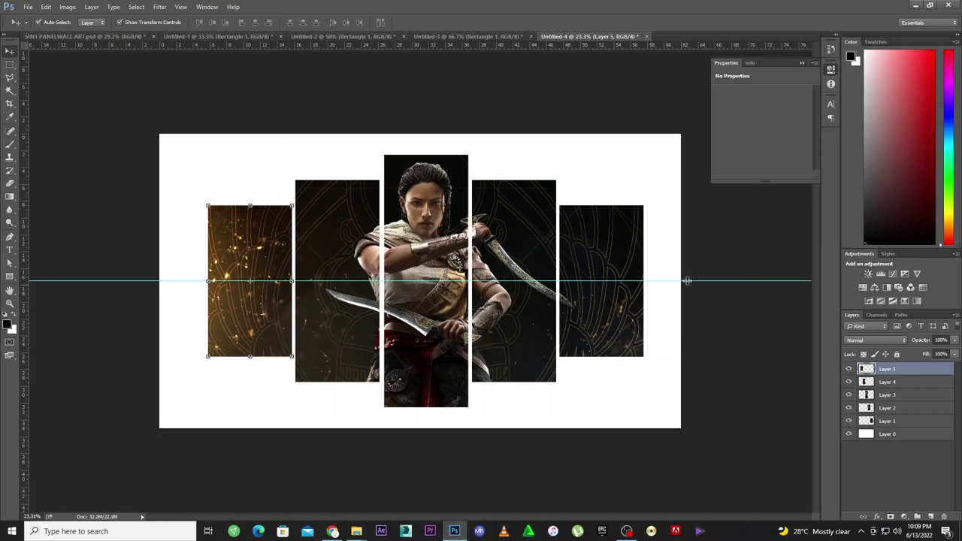
Step: Undo the accidental shift of the white background and lock Layer 0
left_click_drag(680, 208, 461, 455)
key("ctrl+z")
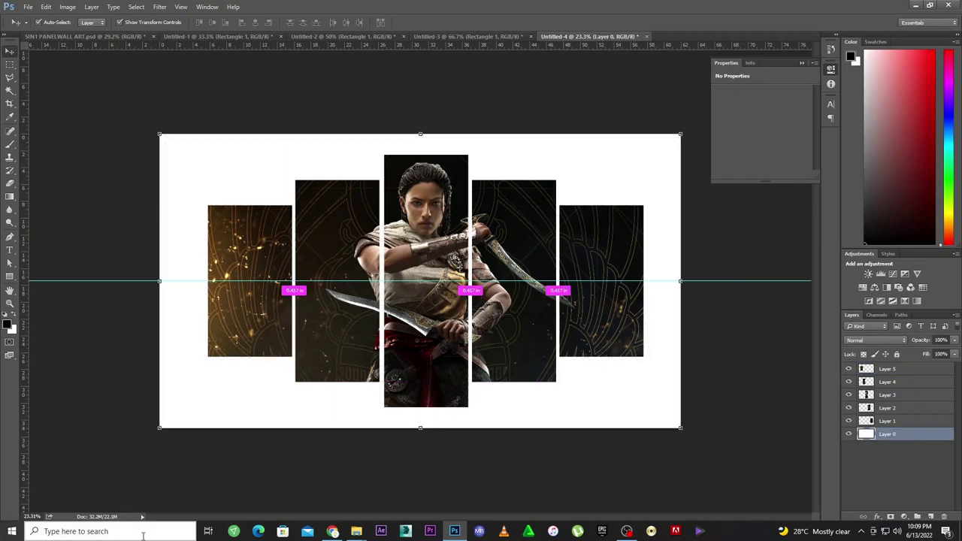
left_click(897, 354)
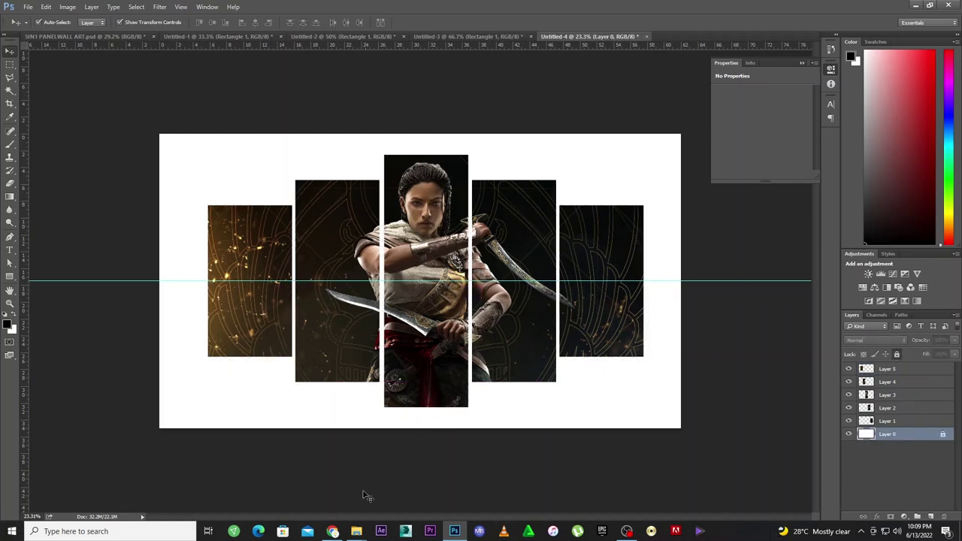
Step: Switch to Chrome and search Google Images for "5in1 canvas" in place of the eagle legs search
left_click(333, 530)
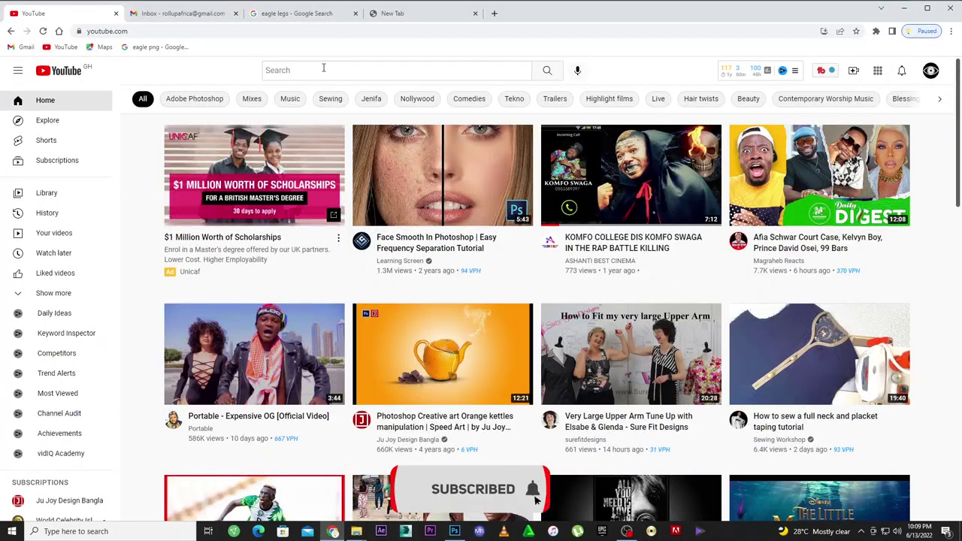
left_click(299, 13)
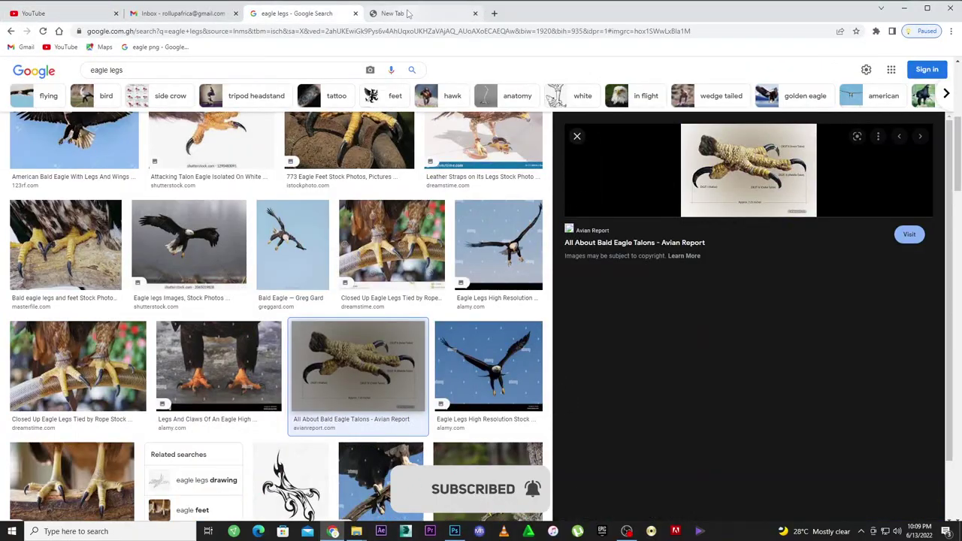
triple_click(165, 65)
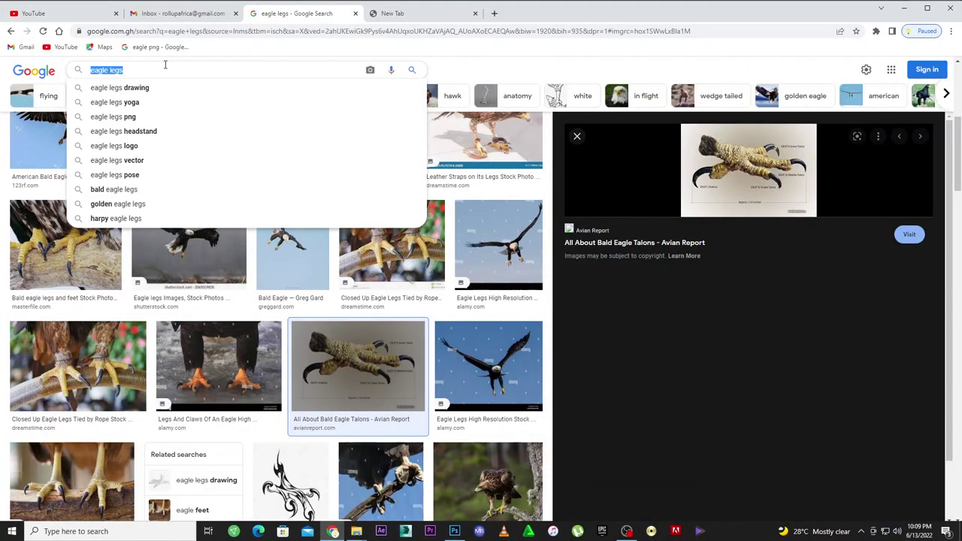
type("5")
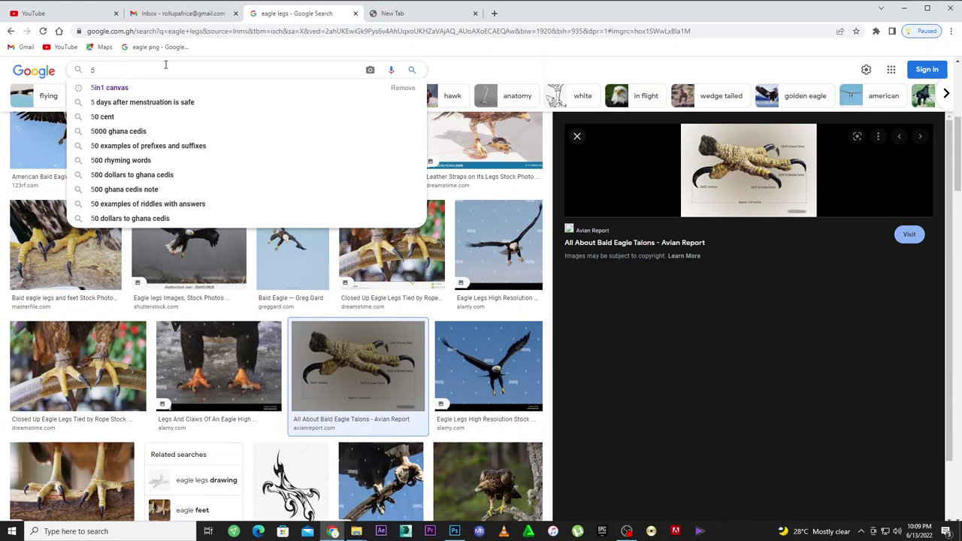
left_click(121, 88)
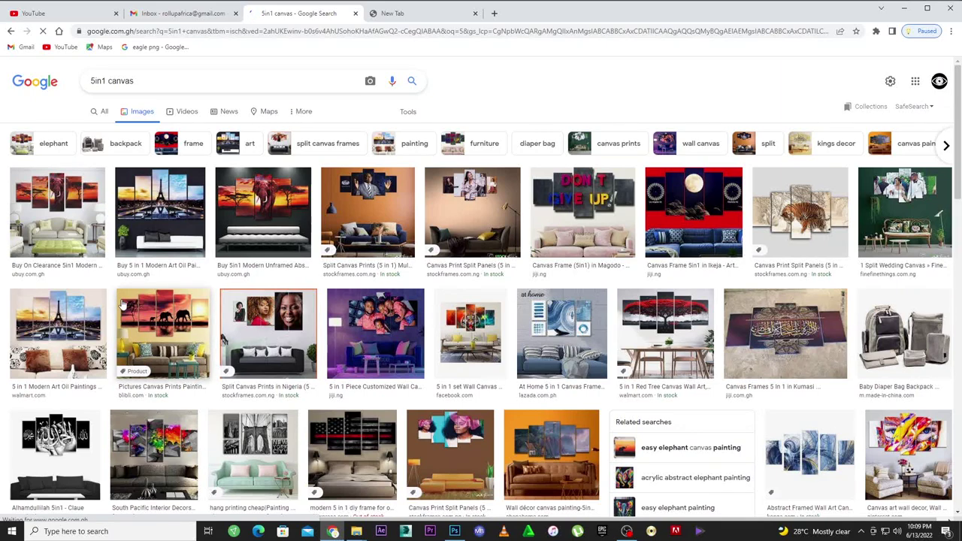
Step: Preview the elephant, Eiffel Tower, elephant sunset and red tree canvas examples, and open the red tree canvas's Walmart page
left_click(75, 213)
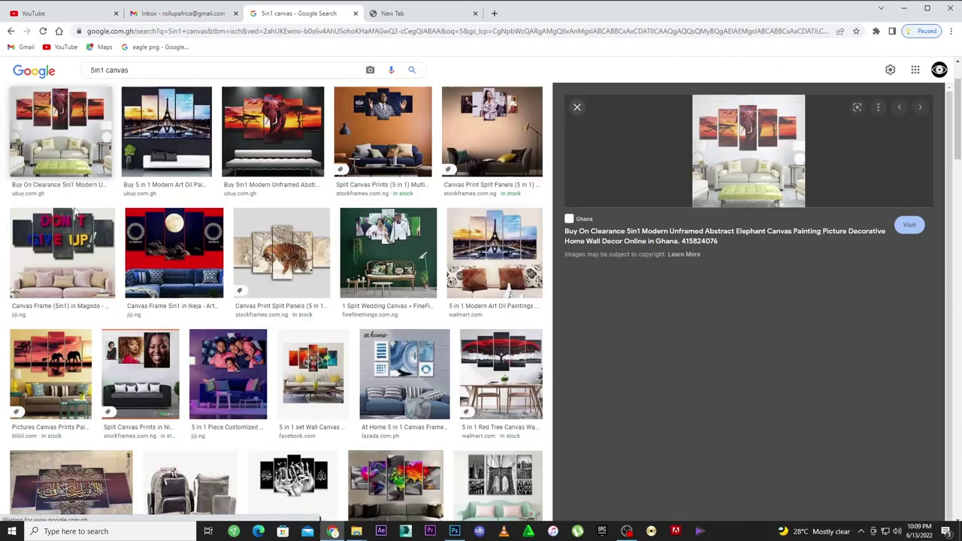
scroll(691, 462, "down", 2)
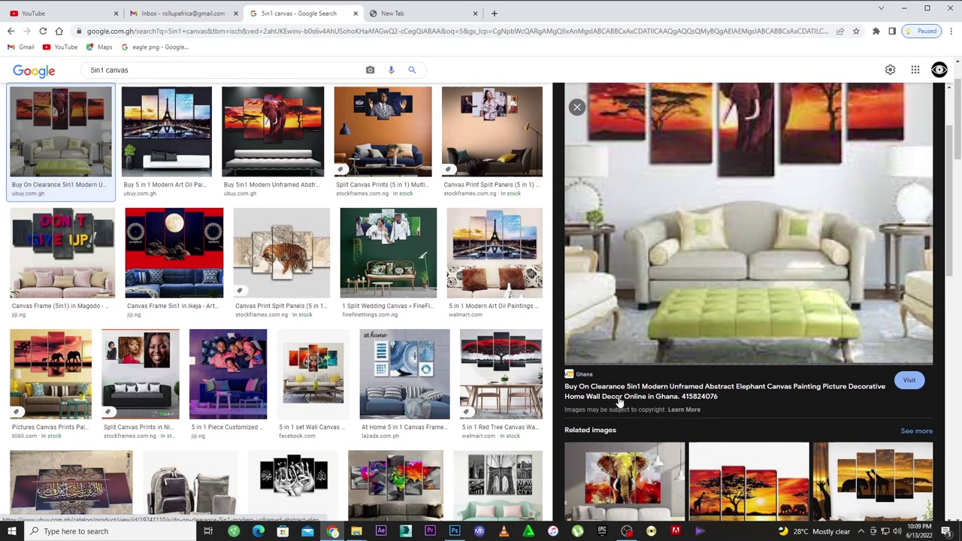
left_click(168, 149)
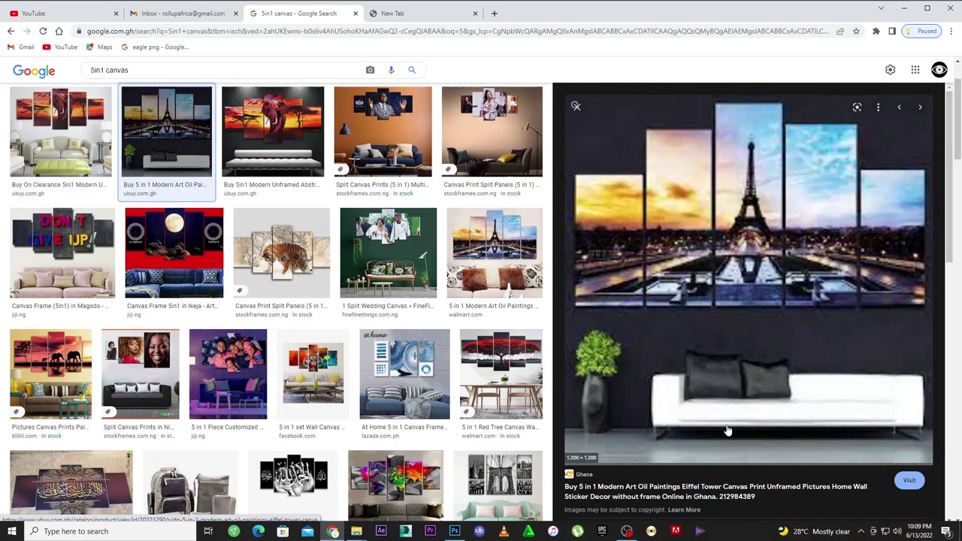
left_click(51, 372)
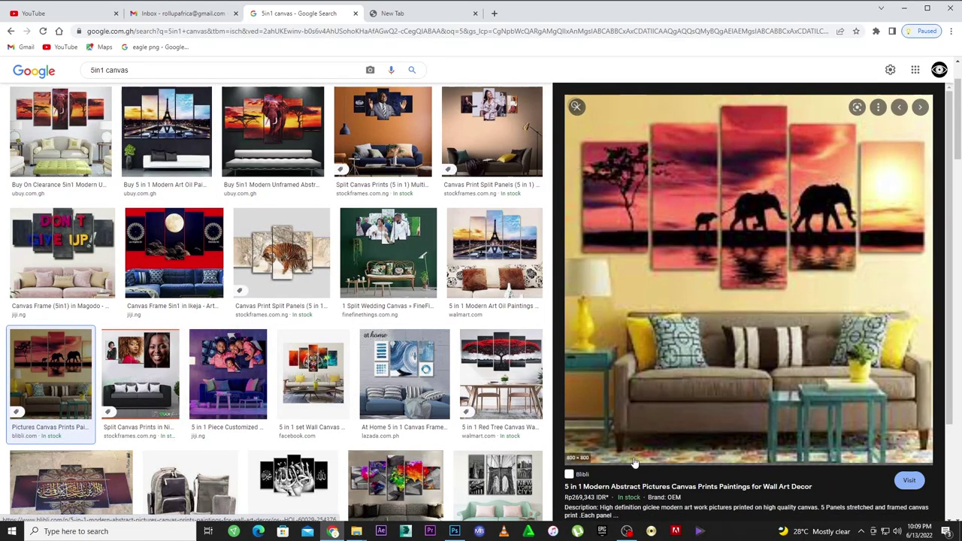
scroll(641, 458, "down", 2)
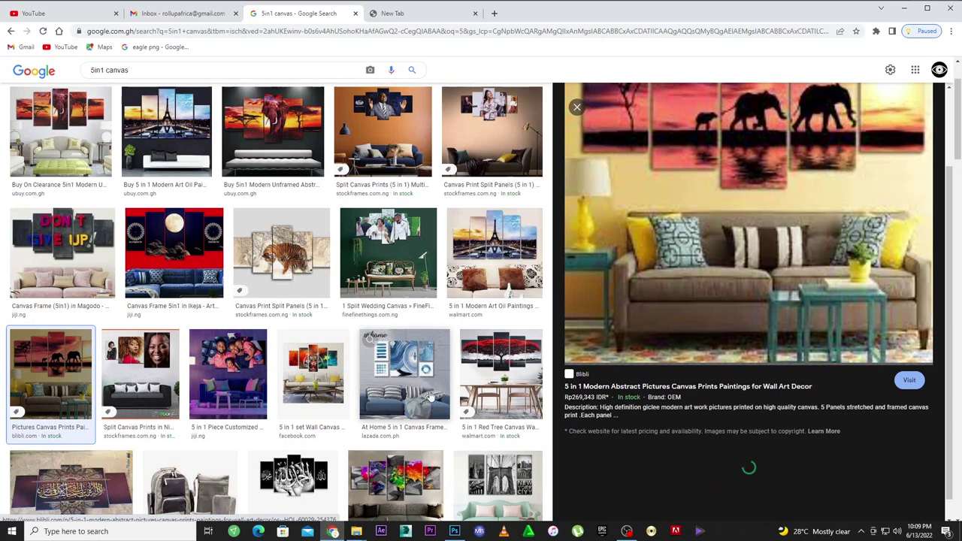
left_click(493, 351)
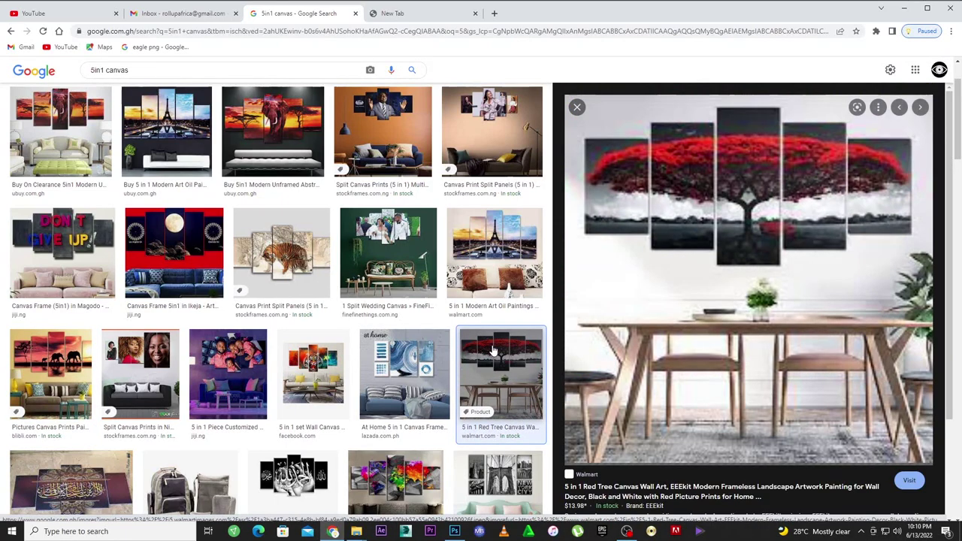
left_click(722, 341)
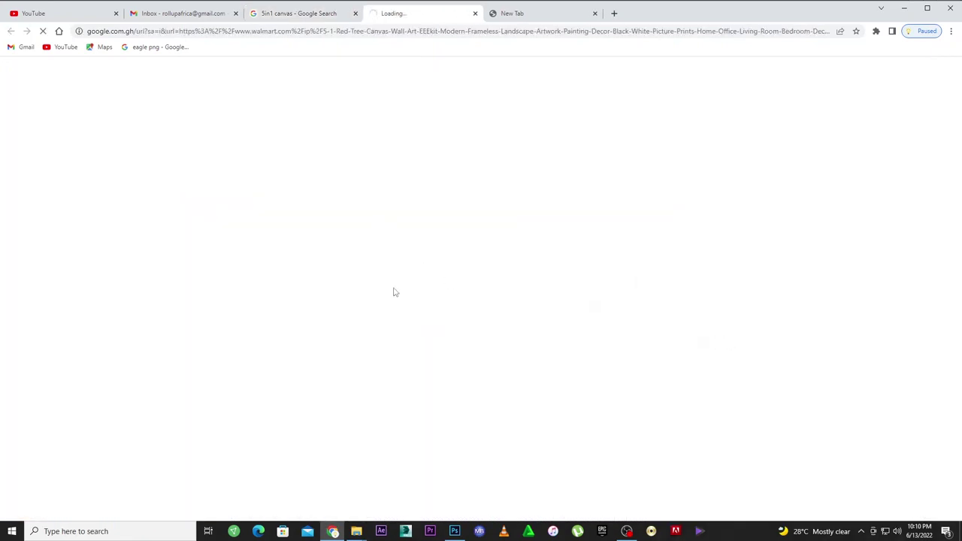
Step: Switch to Photoshop and draw a rectangle of about 5083 by 2727 px covering the whole canvas, directly above Layer 0
left_click(454, 532)
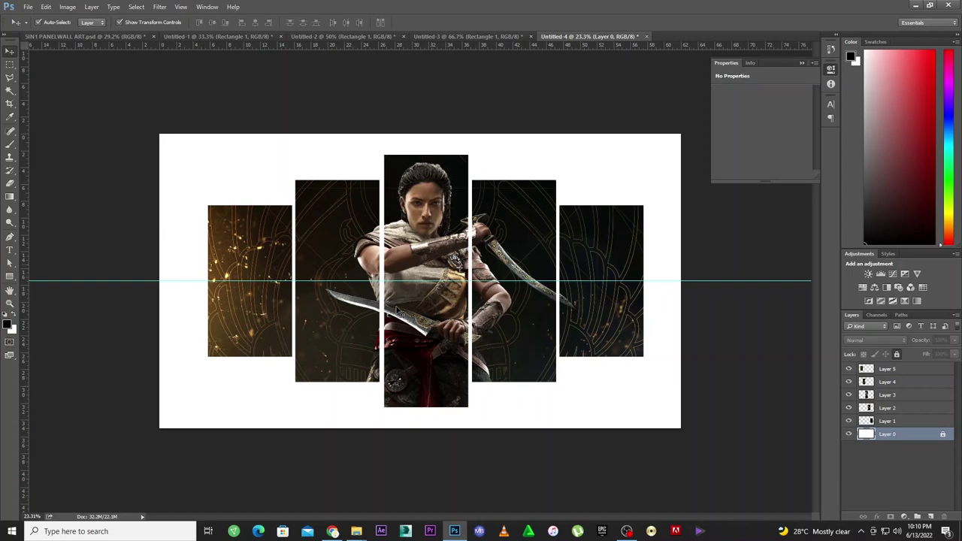
left_click(9, 277)
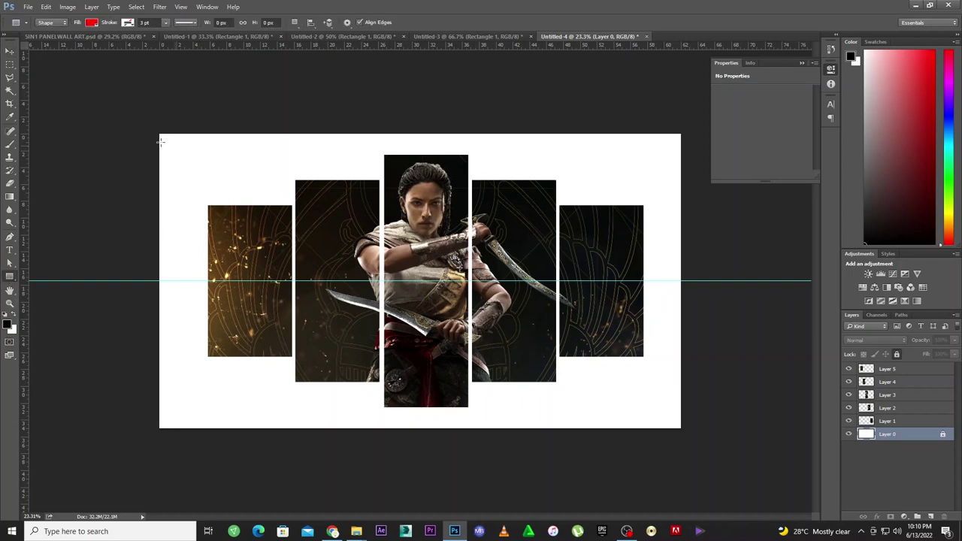
left_click_drag(152, 129, 745, 446)
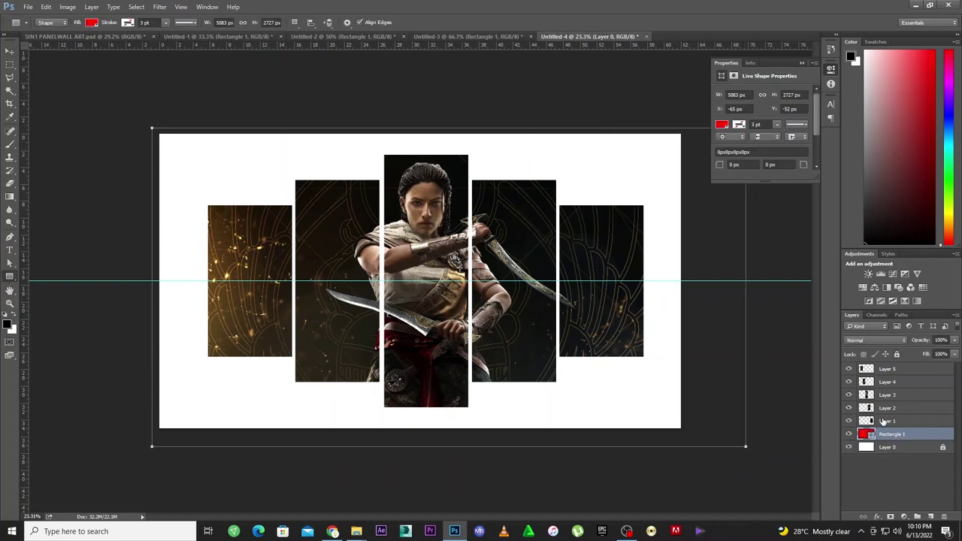
Step: Set the background rectangle's fill colour to dark grey 212121 and deselect it
double_click(864, 435)
left_click(453, 438)
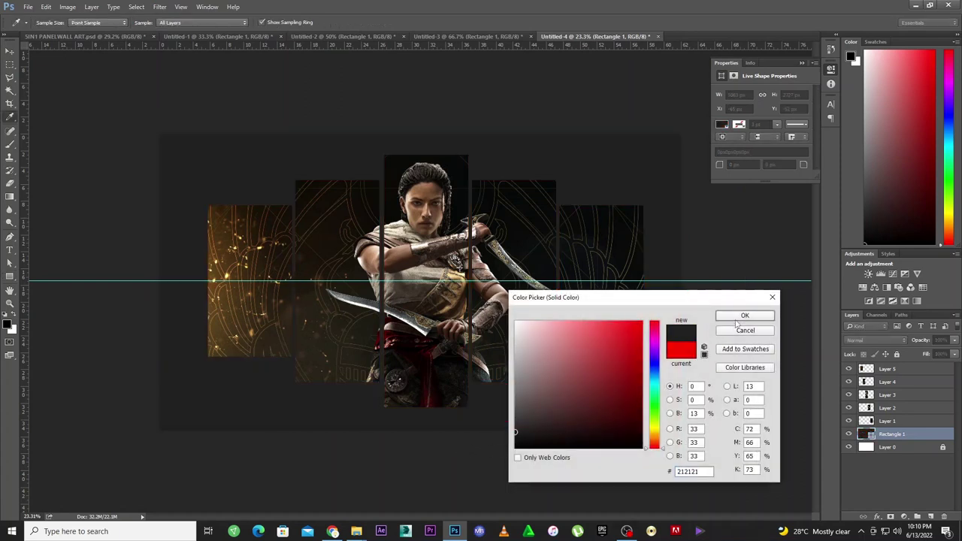
left_click(740, 316)
key("v")
left_click(225, 124)
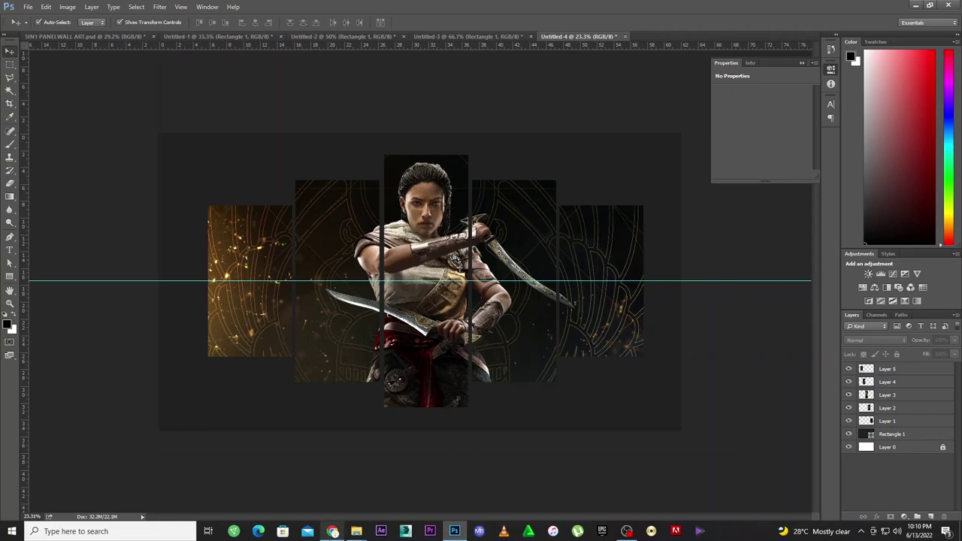
Step: Examine the five-panel red tree canvas on the Walmart product page in Chrome and return to Photoshop
left_click(332, 532)
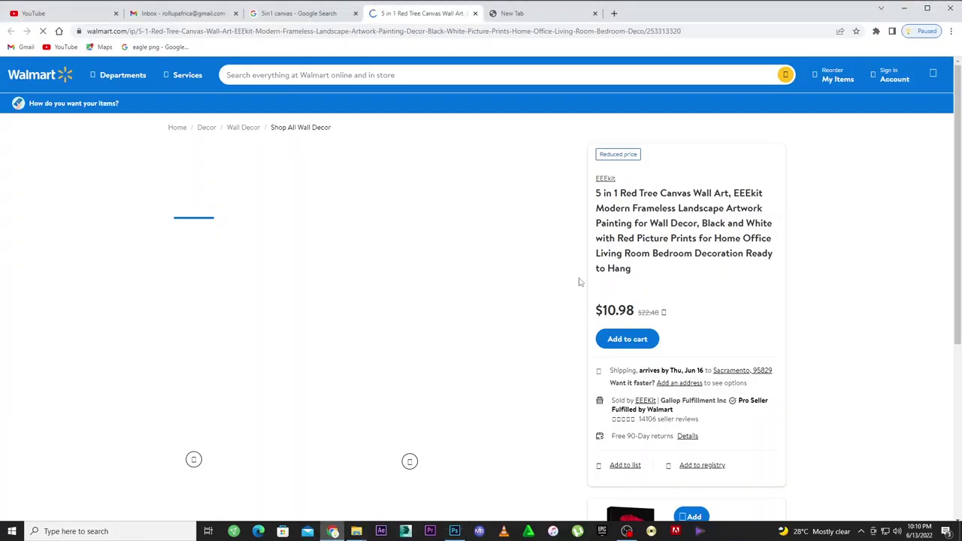
scroll(572, 312, "down", 3)
scroll(513, 322, "up", 3)
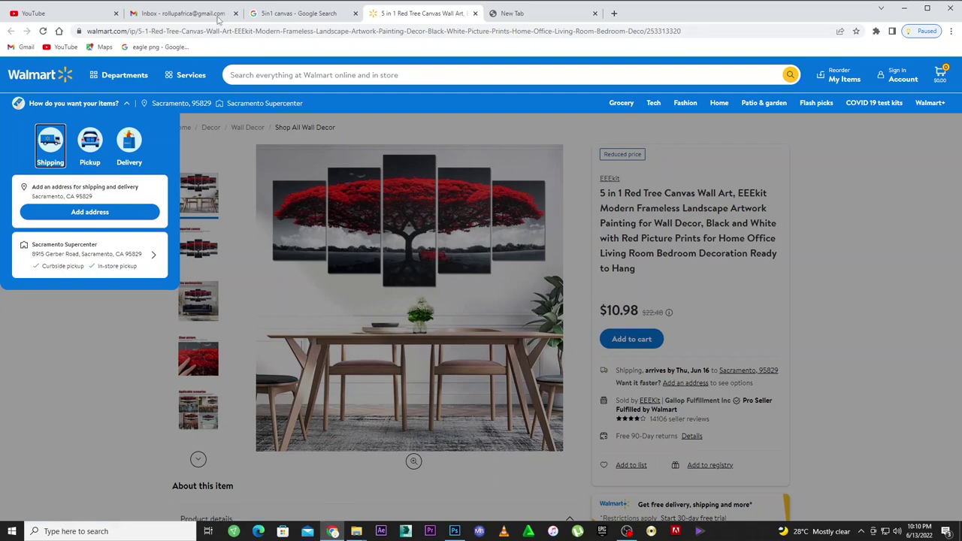
left_click(454, 531)
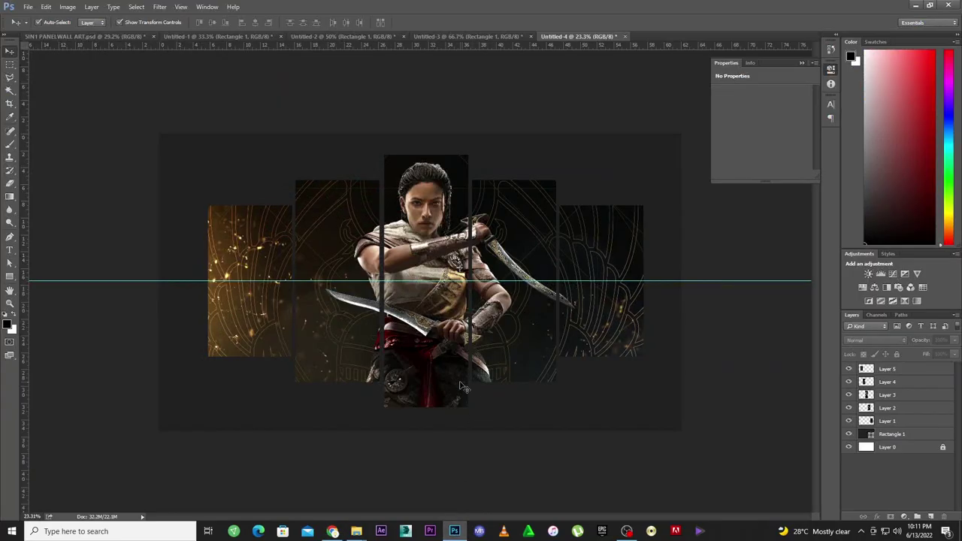